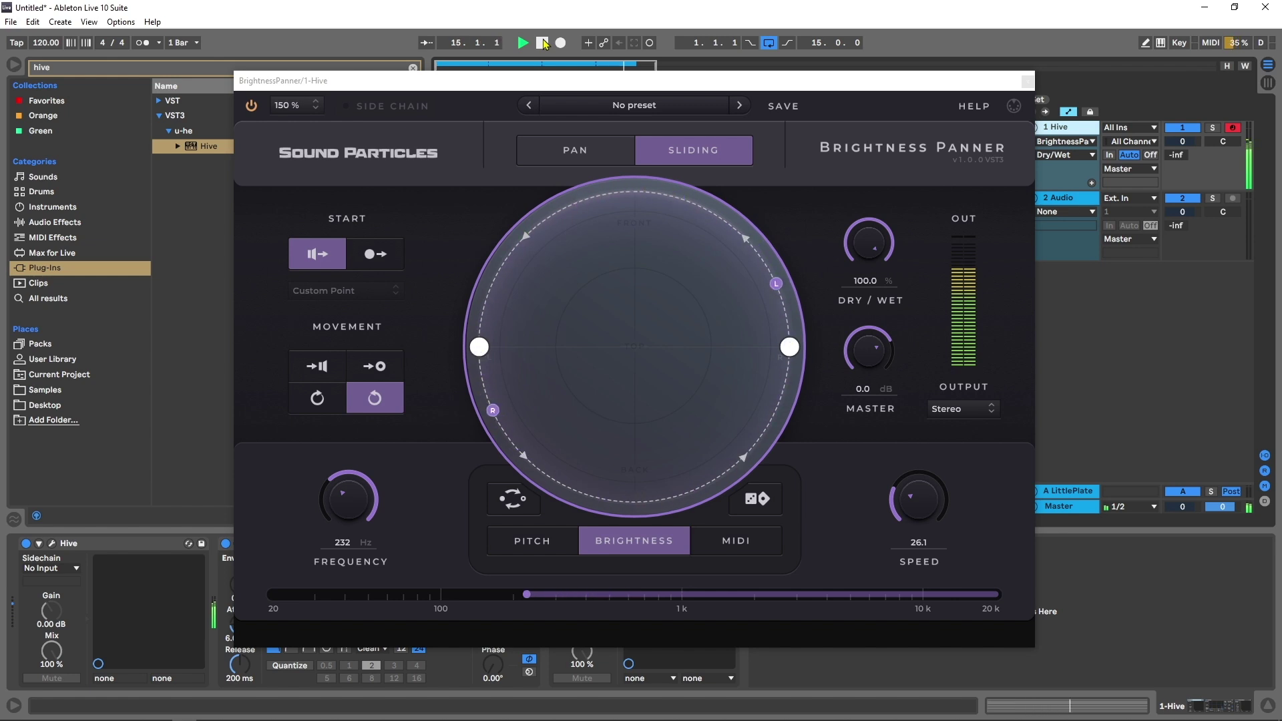
# Step: Stop playback with the transport Stop button
pyautogui.click(543, 42)
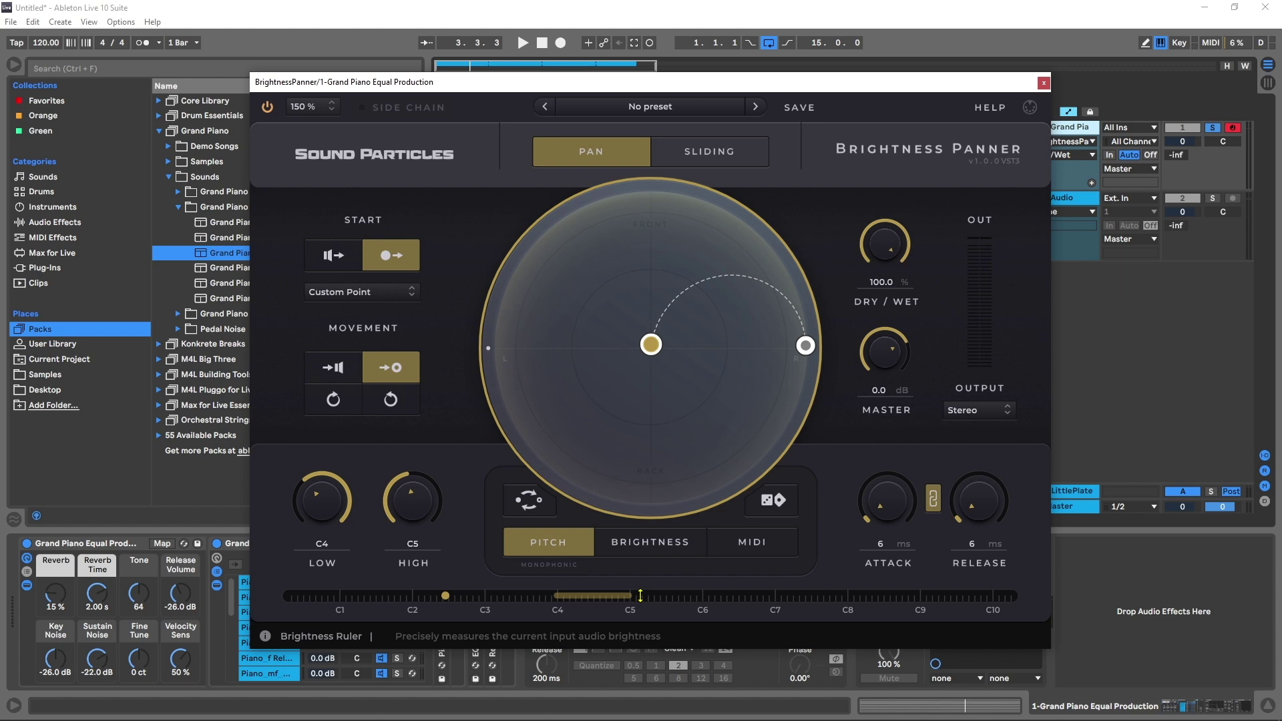
# Step: Bypass and re-enable Brightness Panner, then drag its start point to the circle's left edge
pyautogui.click(268, 107)
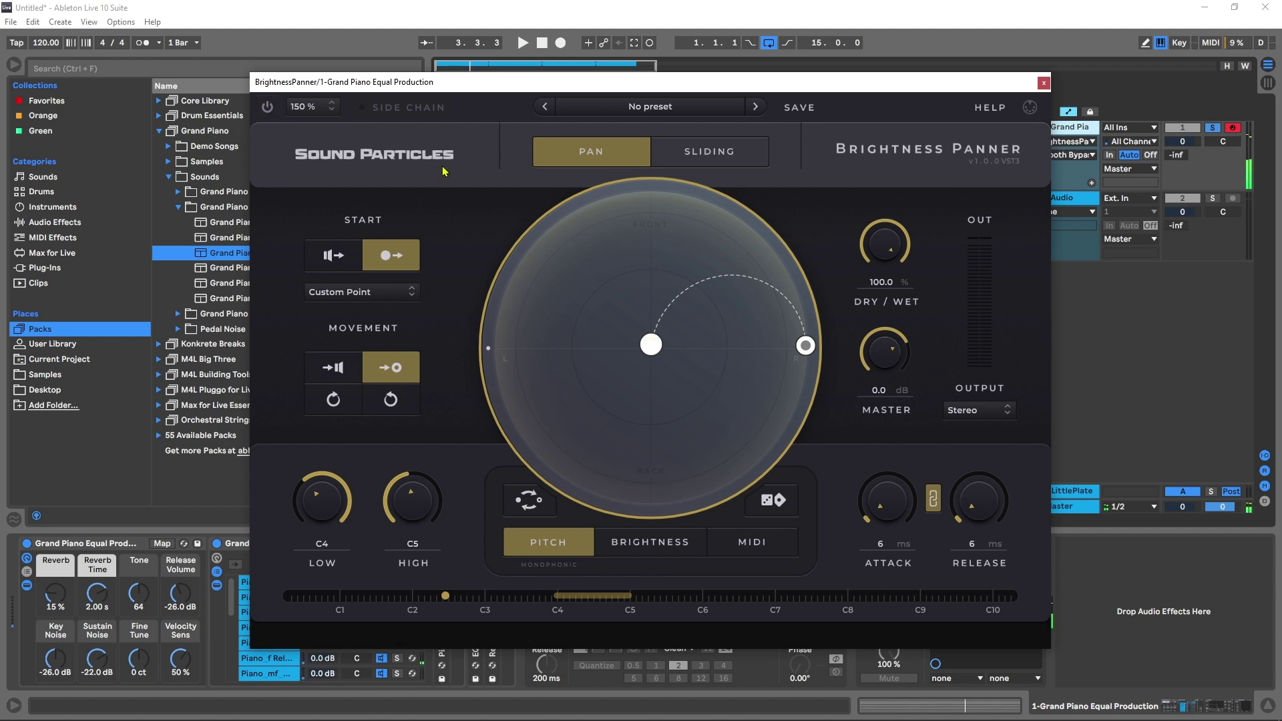
pyautogui.click(267, 107)
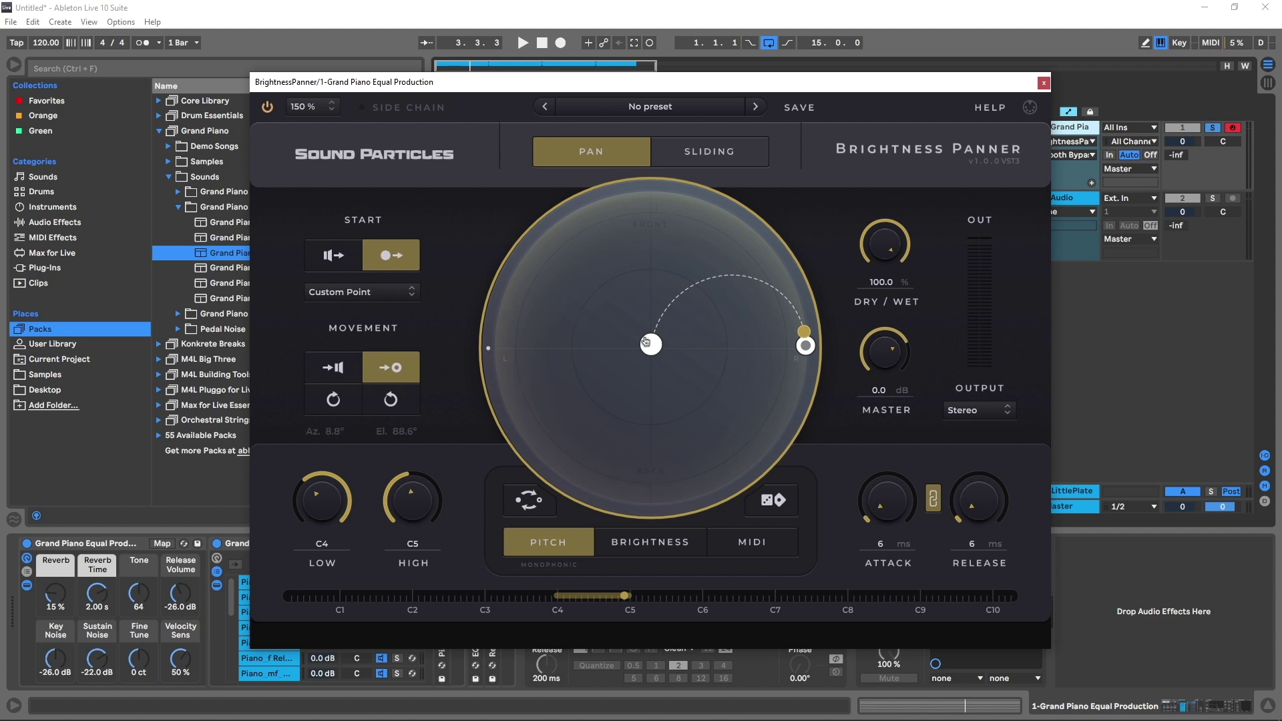
pyautogui.moveTo(647, 341); pyautogui.dragTo(487, 344)
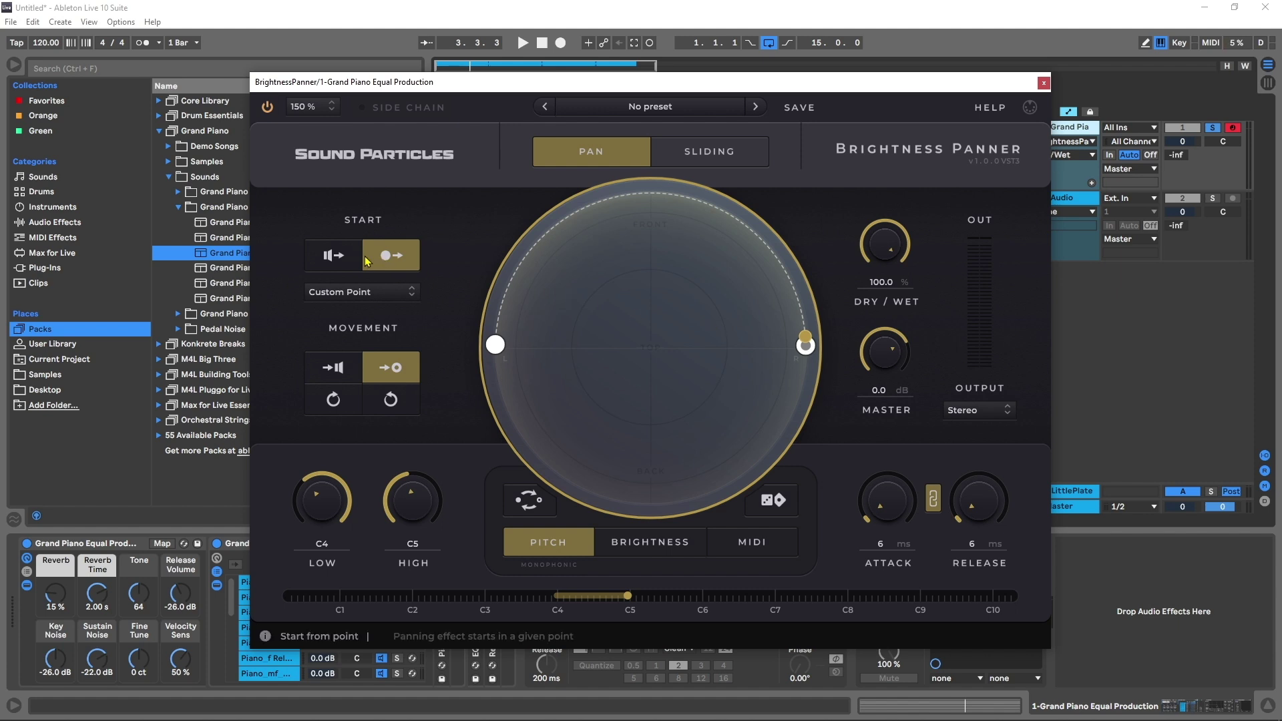
# Step: Set START to 'Start from speakers', move the target point to the circle's centre, and audition a note
pyautogui.click(339, 259)
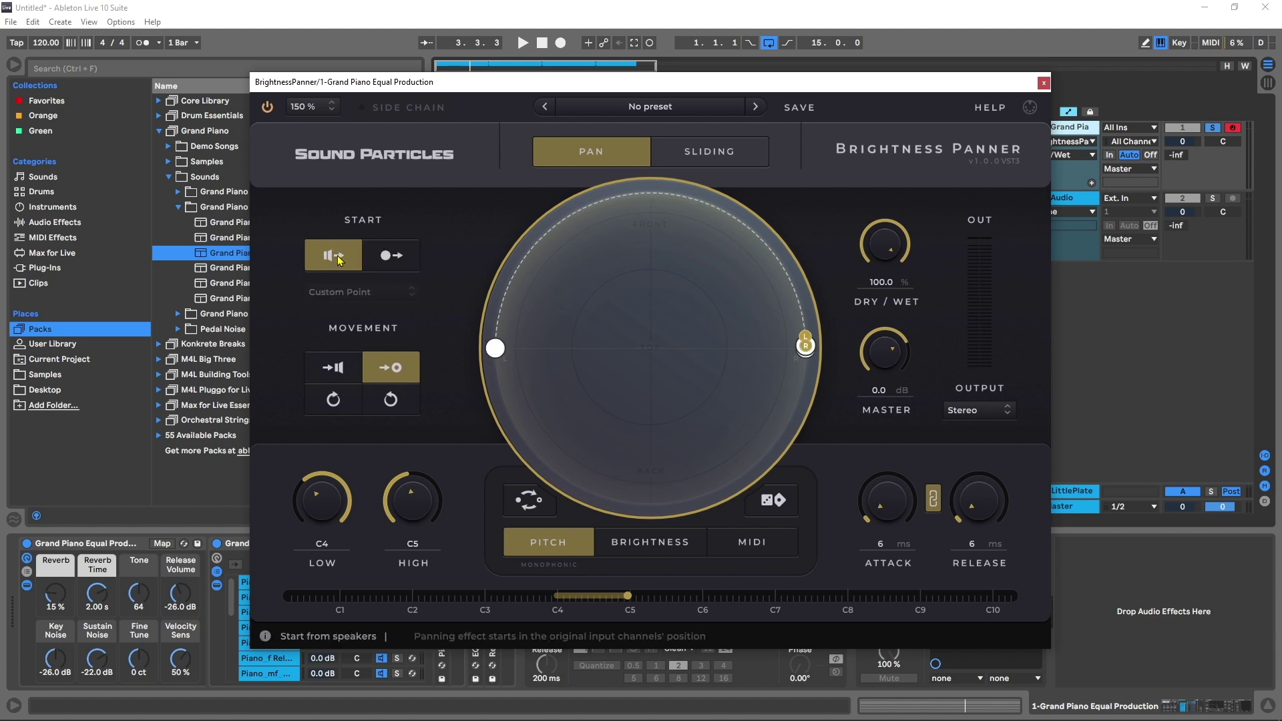
pyautogui.moveTo(805, 346); pyautogui.dragTo(650, 343)
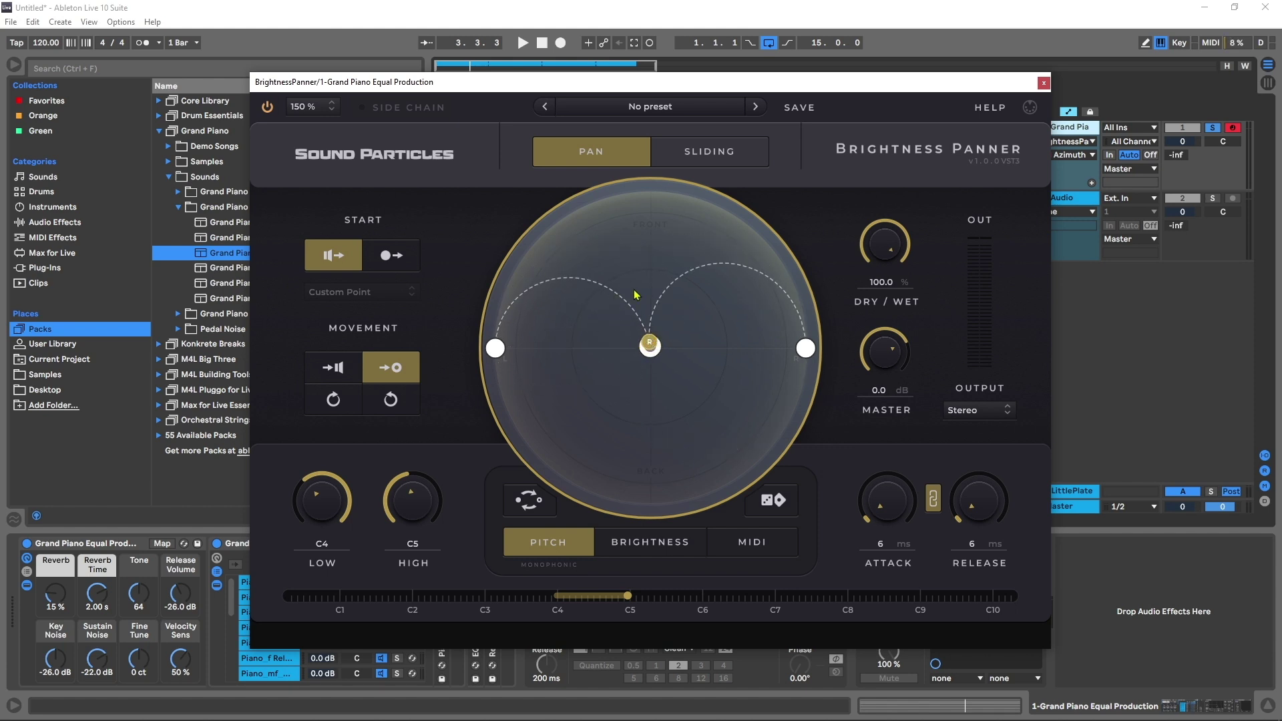
pyautogui.press('s')
pyautogui.moveTo(661, 350)
pyautogui.click(976, 412)
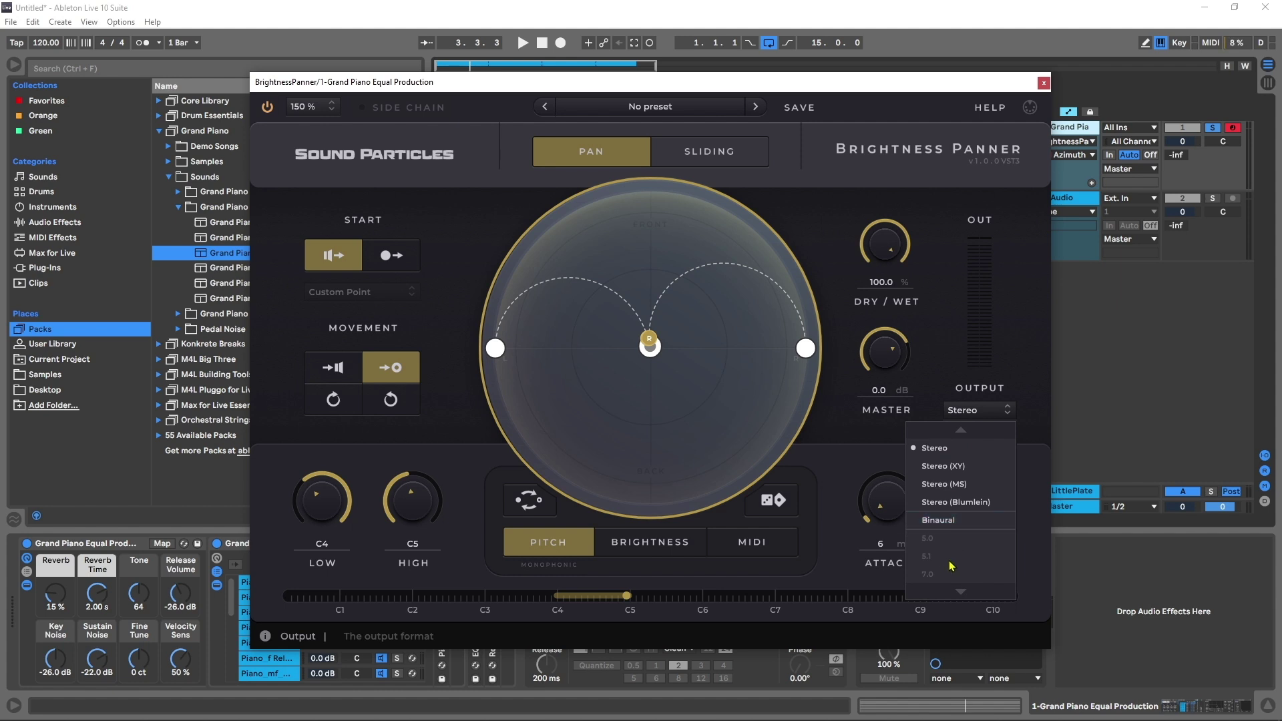
pyautogui.moveTo(957, 589)
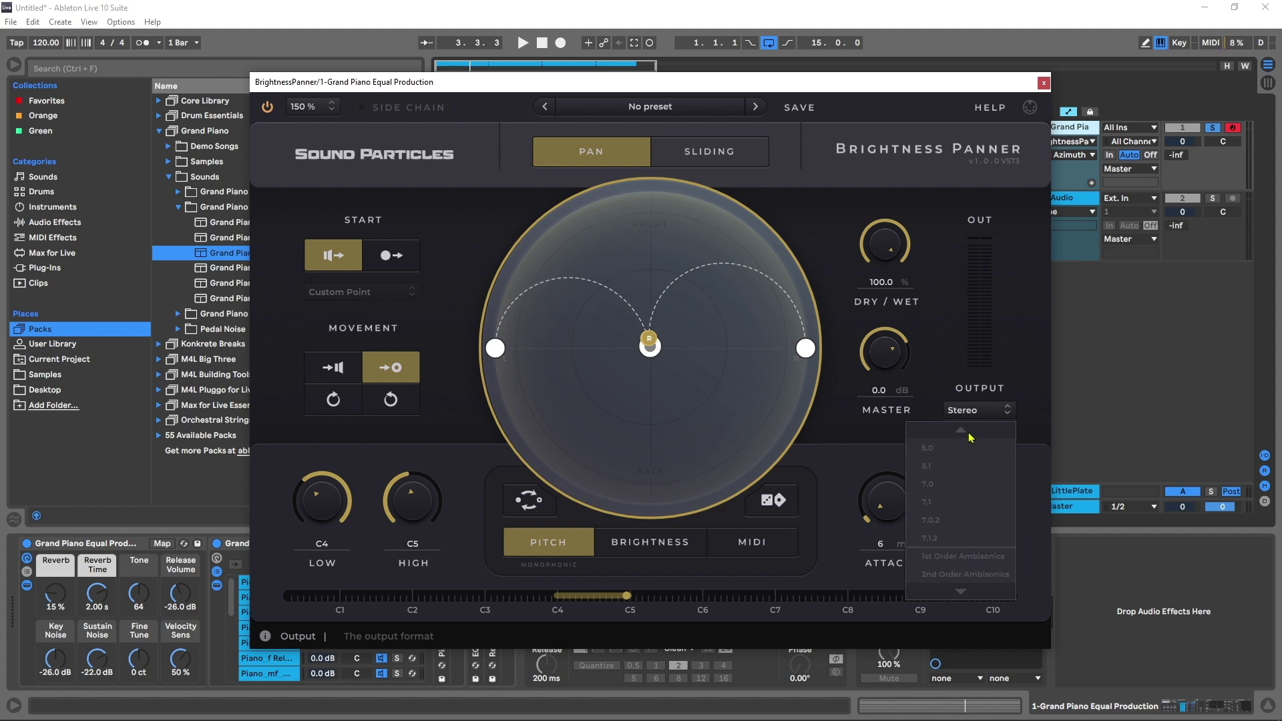
pyautogui.moveTo(962, 431)
pyautogui.click(952, 454)
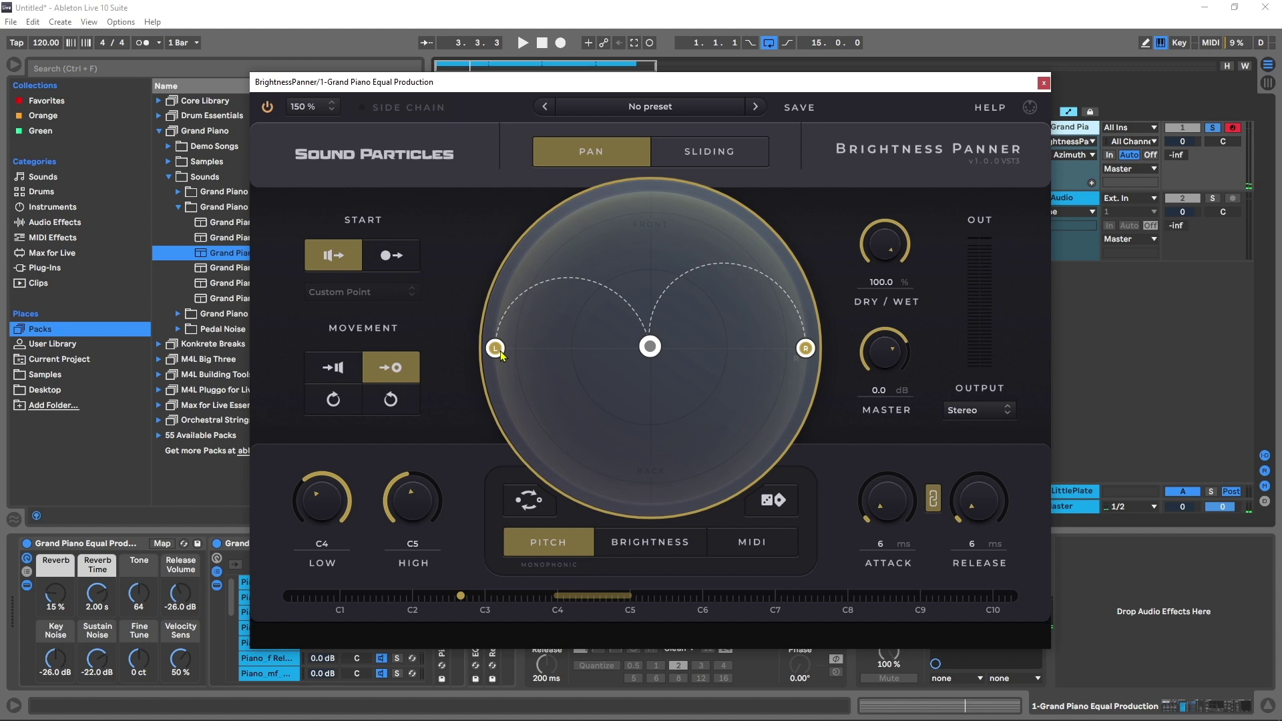
# Step: Set MOVEMENT to counter-clockwise rotation and audition a note
pyautogui.click(344, 407)
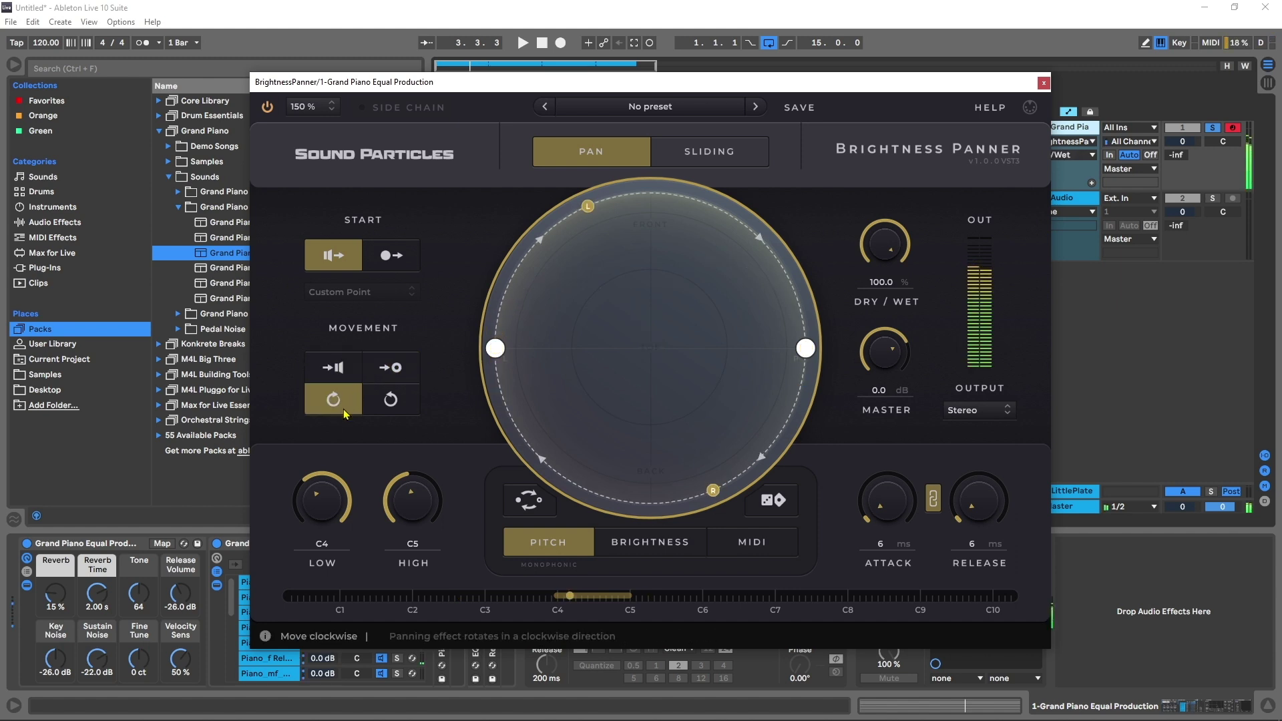
pyautogui.click(394, 403)
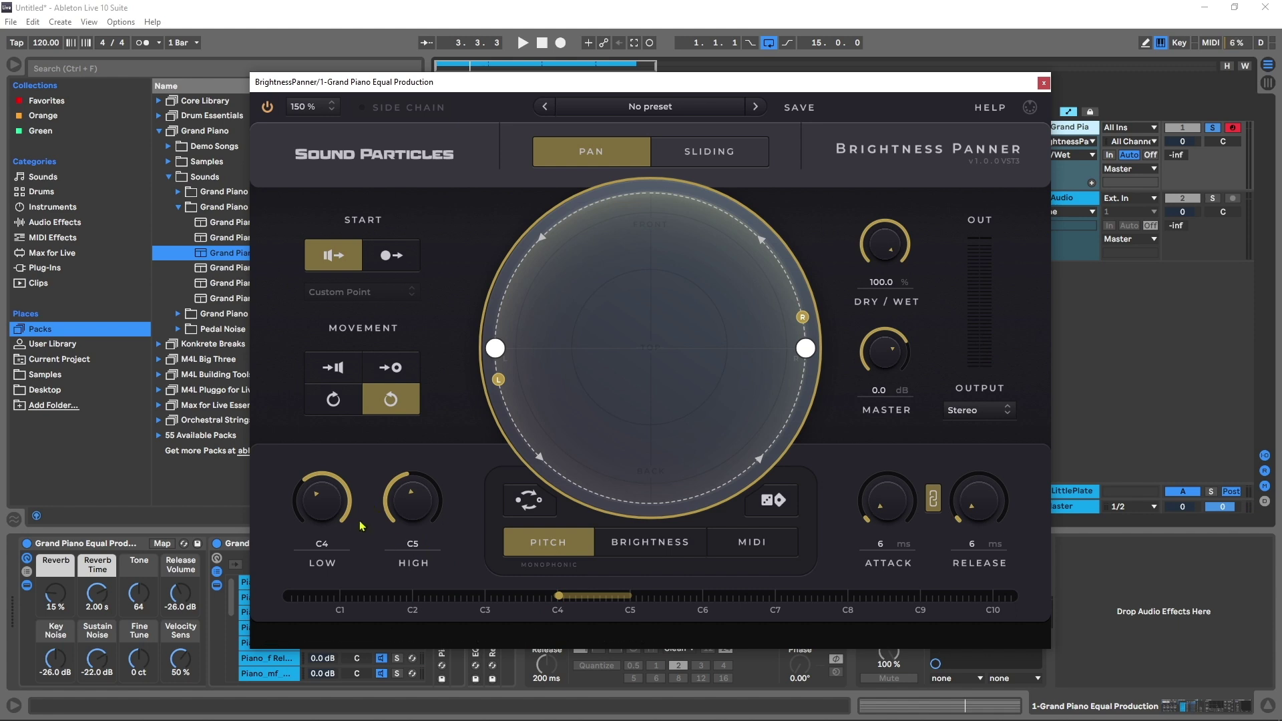
pyautogui.press('a')
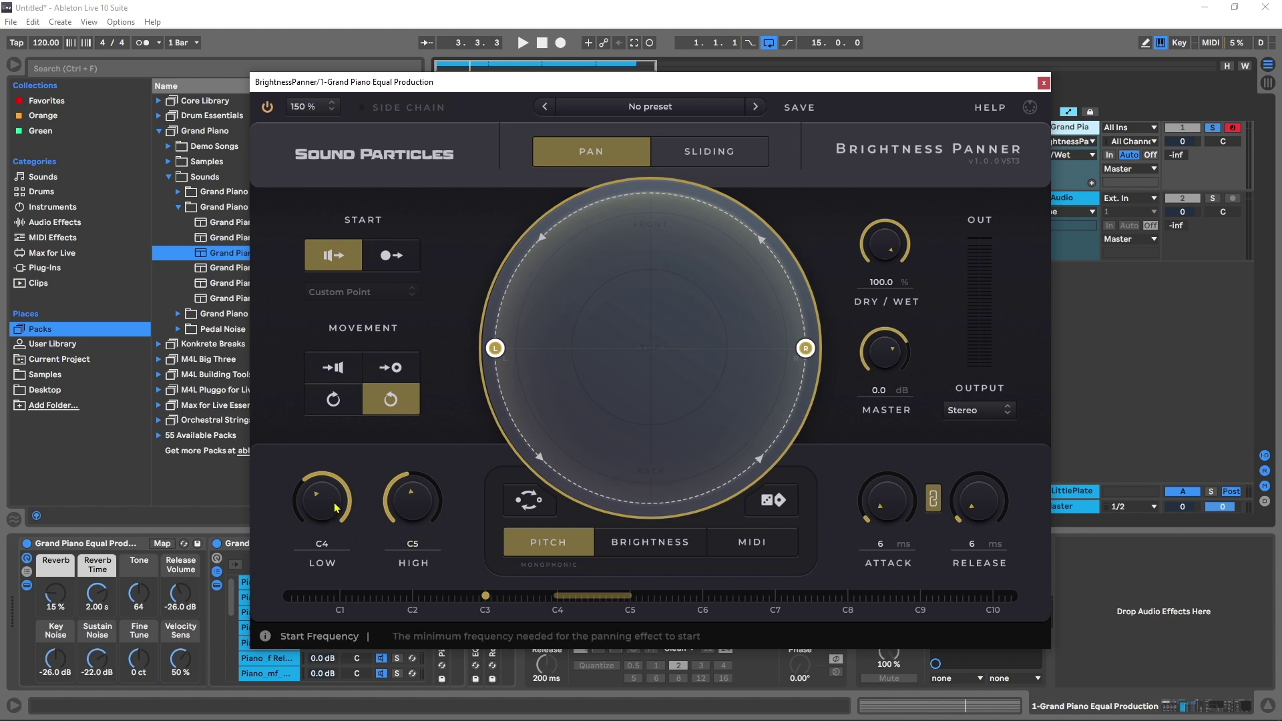
# Step: Set the range to C#3–A#7, then choose 'Start from point' with 'Move to speakers' movement
pyautogui.moveTo(336, 507); pyautogui.dragTo(411, 486)
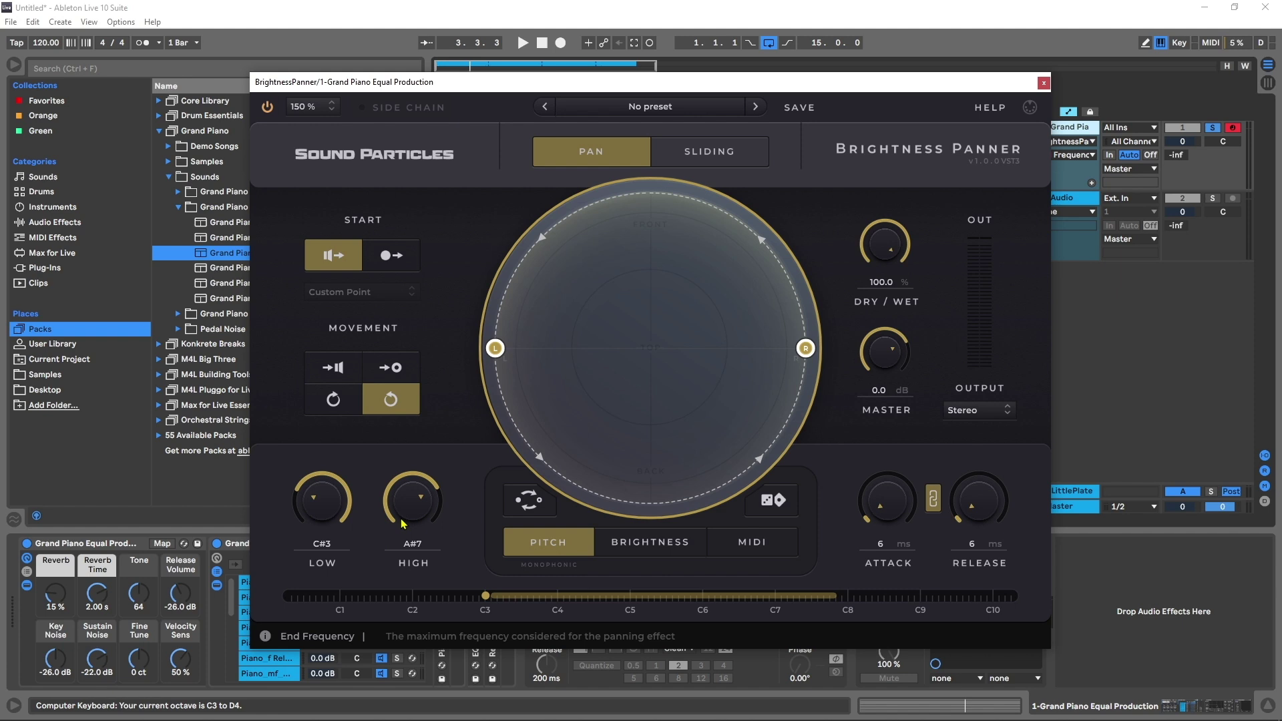
pyautogui.press('k')
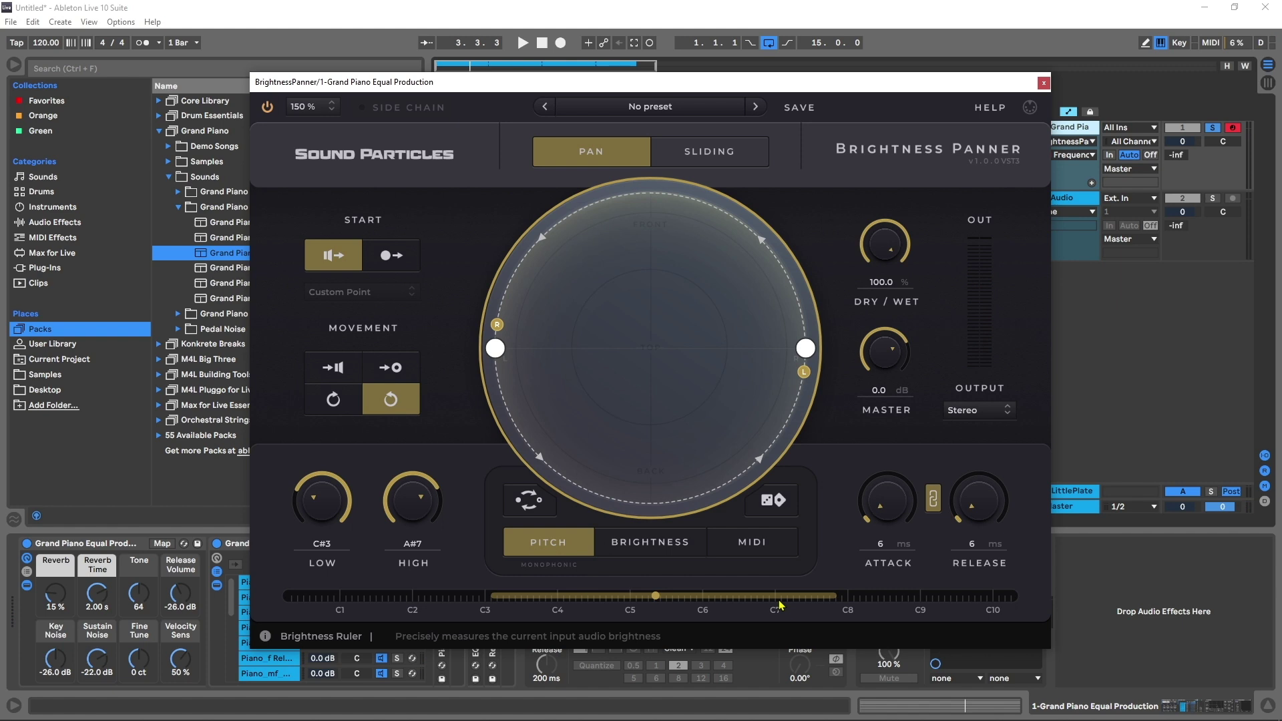
pyautogui.click(527, 509)
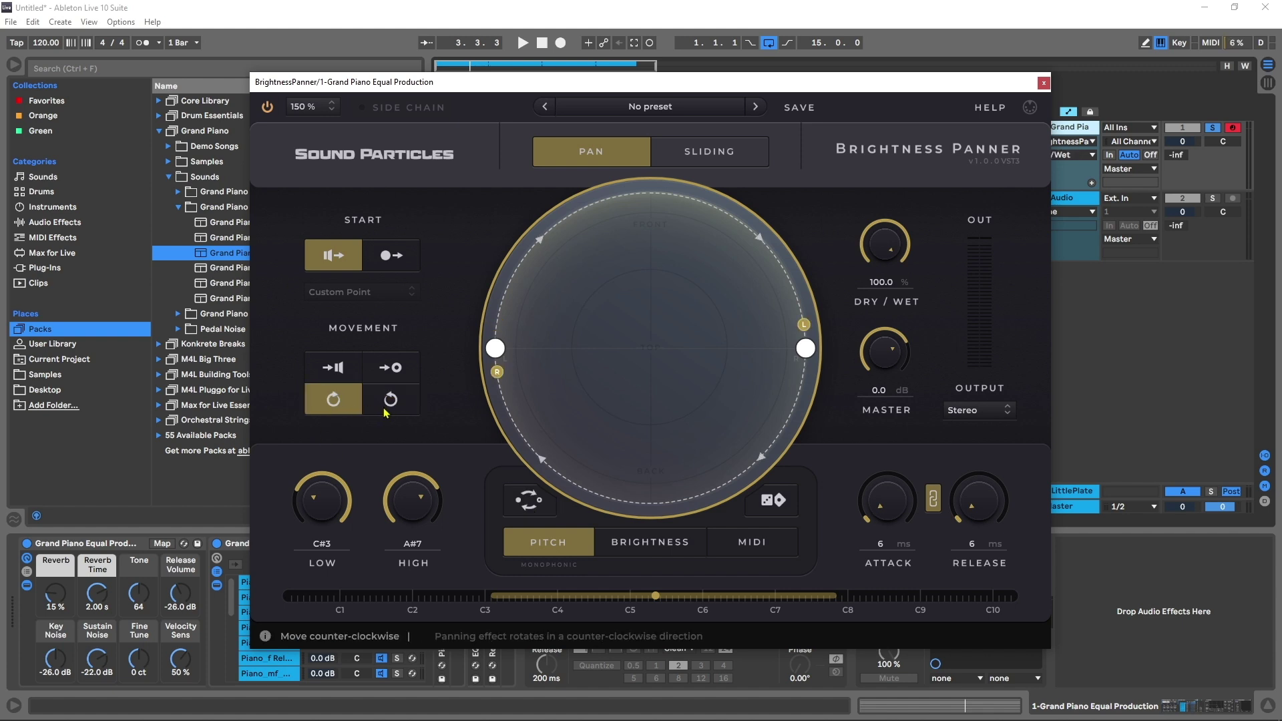
pyautogui.click(400, 368)
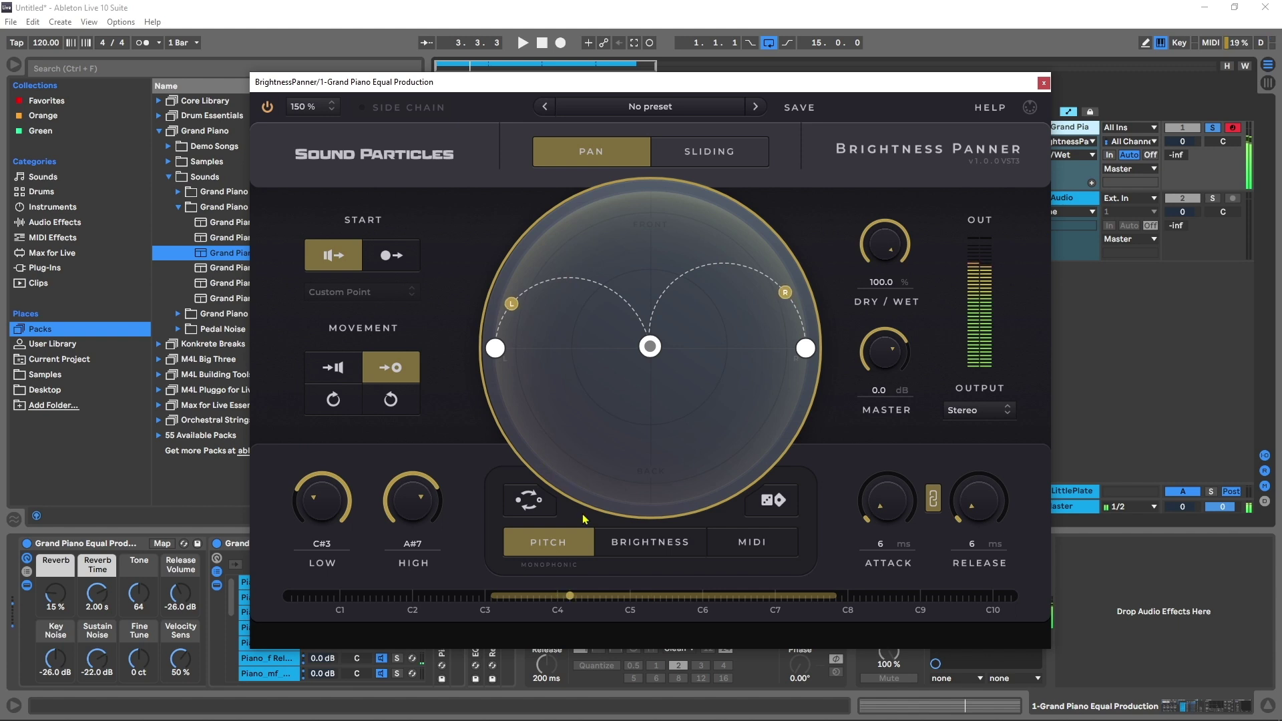
pyautogui.click(392, 254)
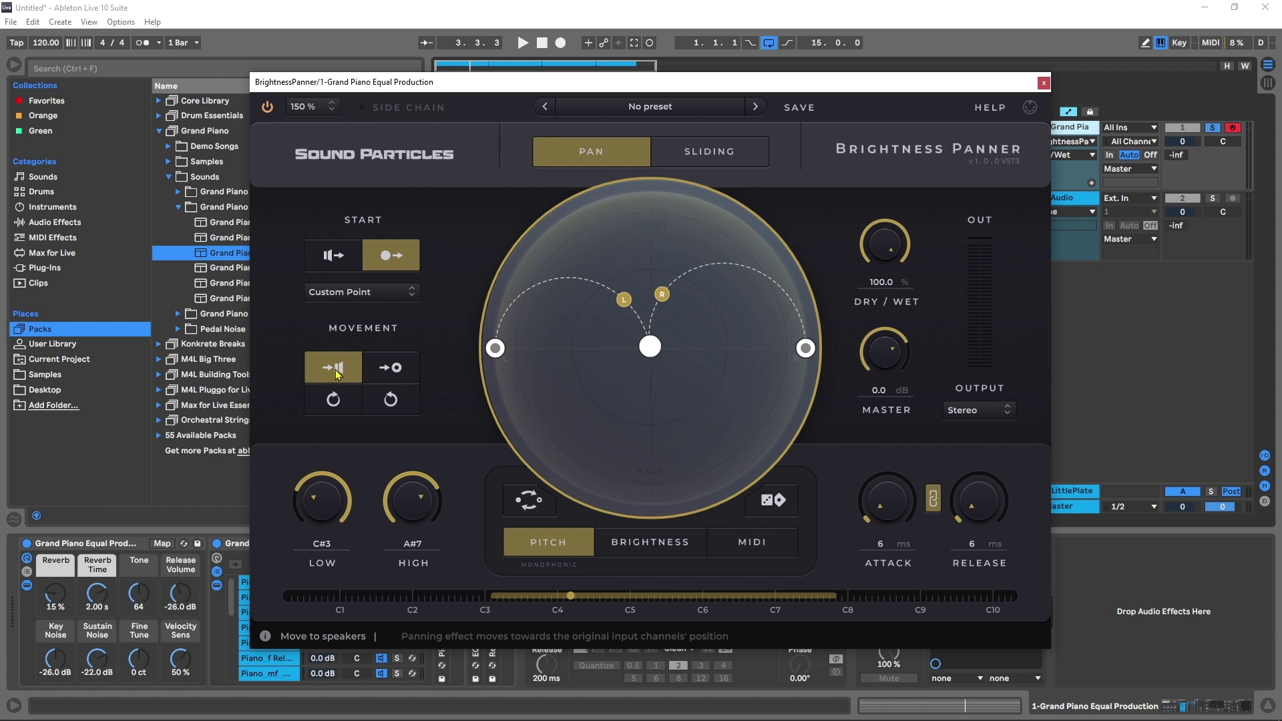
# Step: Compare Pan and Sliding modes, keep Sliding, and raise the NOTE knob to F3
pyautogui.click(709, 151)
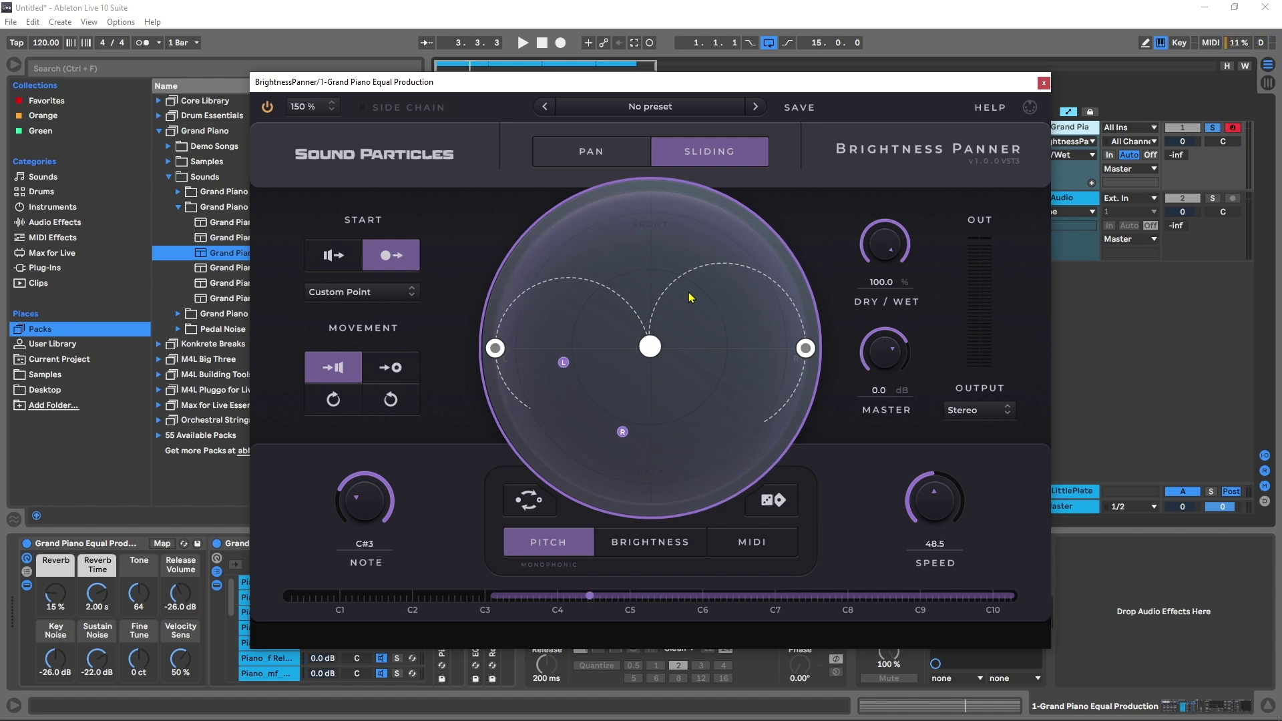
pyautogui.click(568, 151)
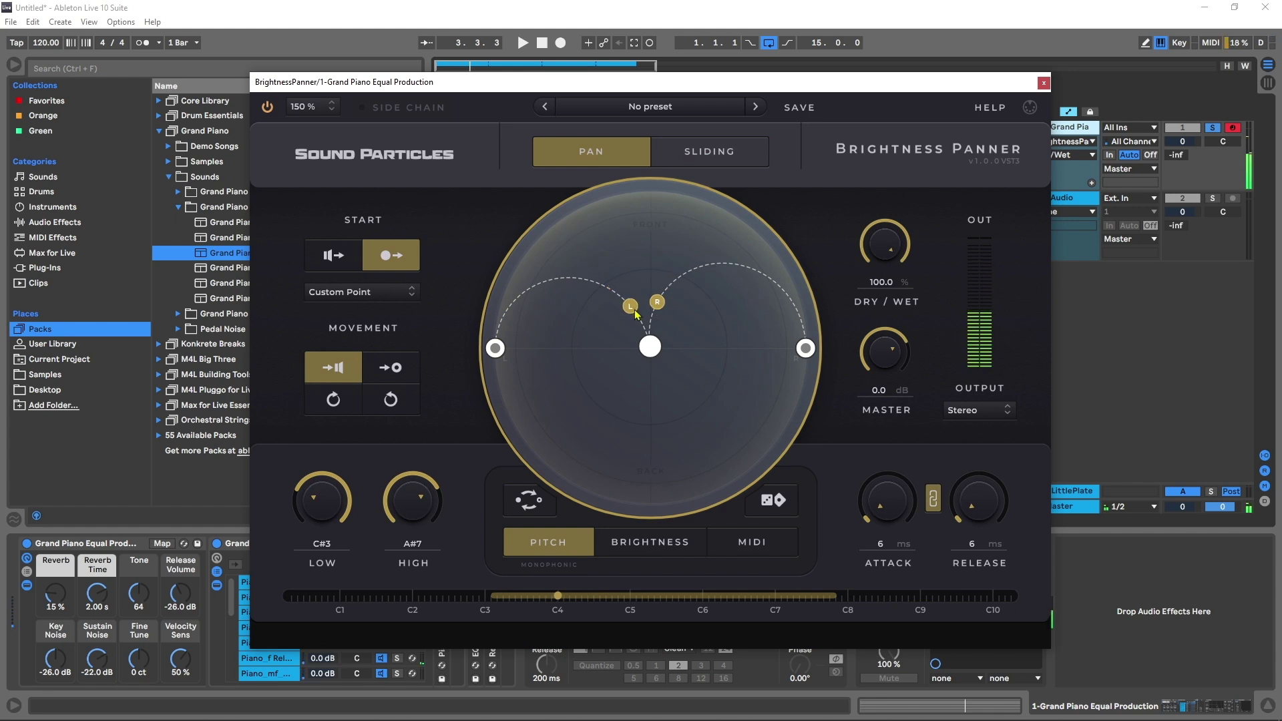
pyautogui.click(714, 156)
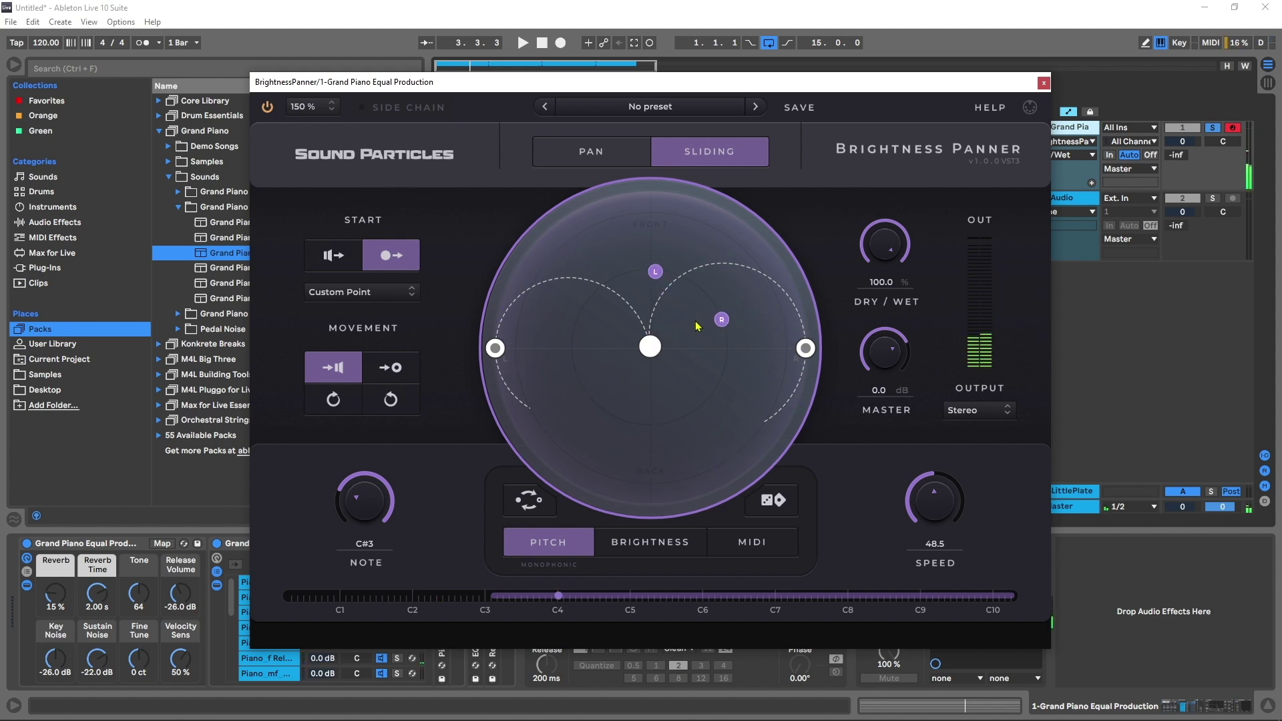
pyautogui.click(611, 155)
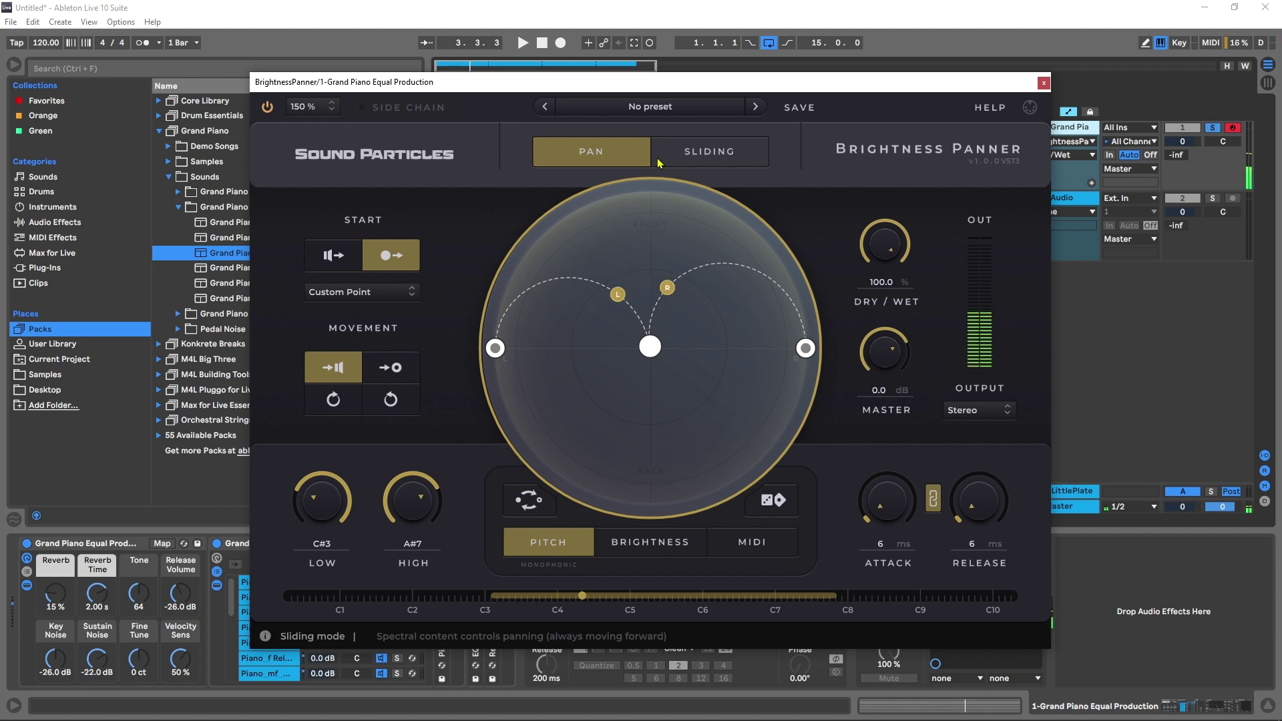
pyautogui.click(703, 160)
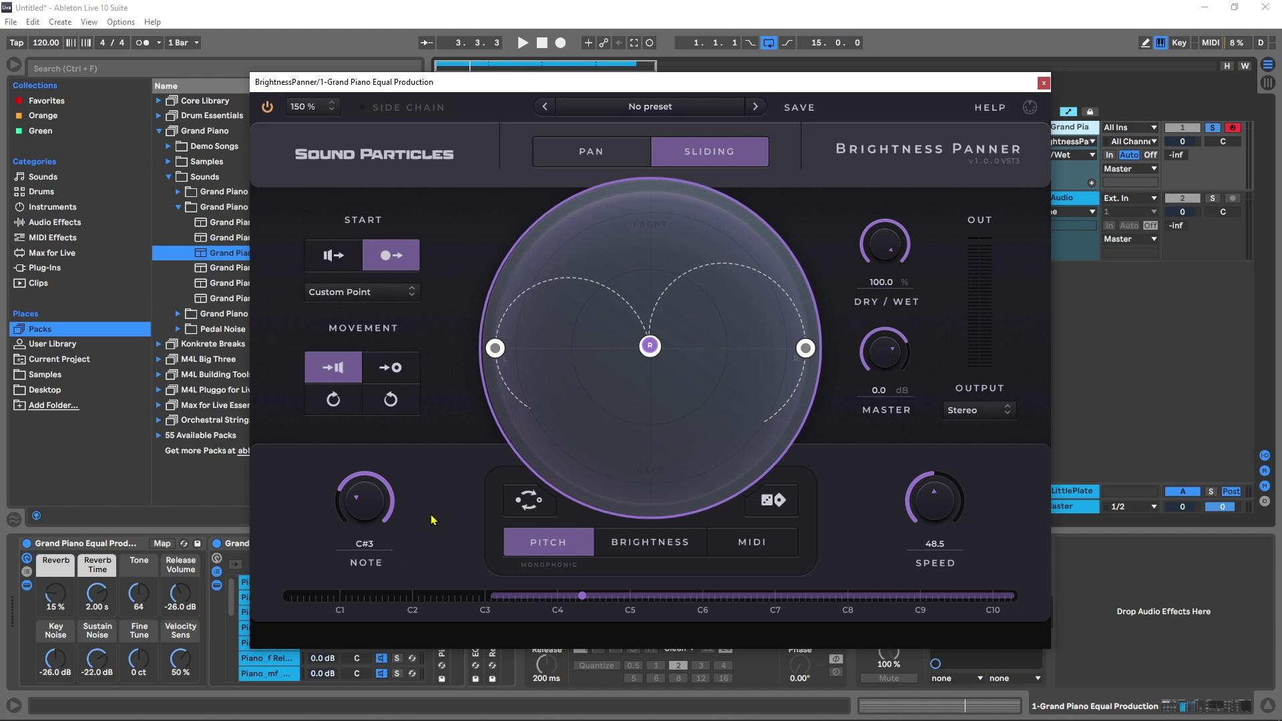
pyautogui.scroll(4, 376, 511)
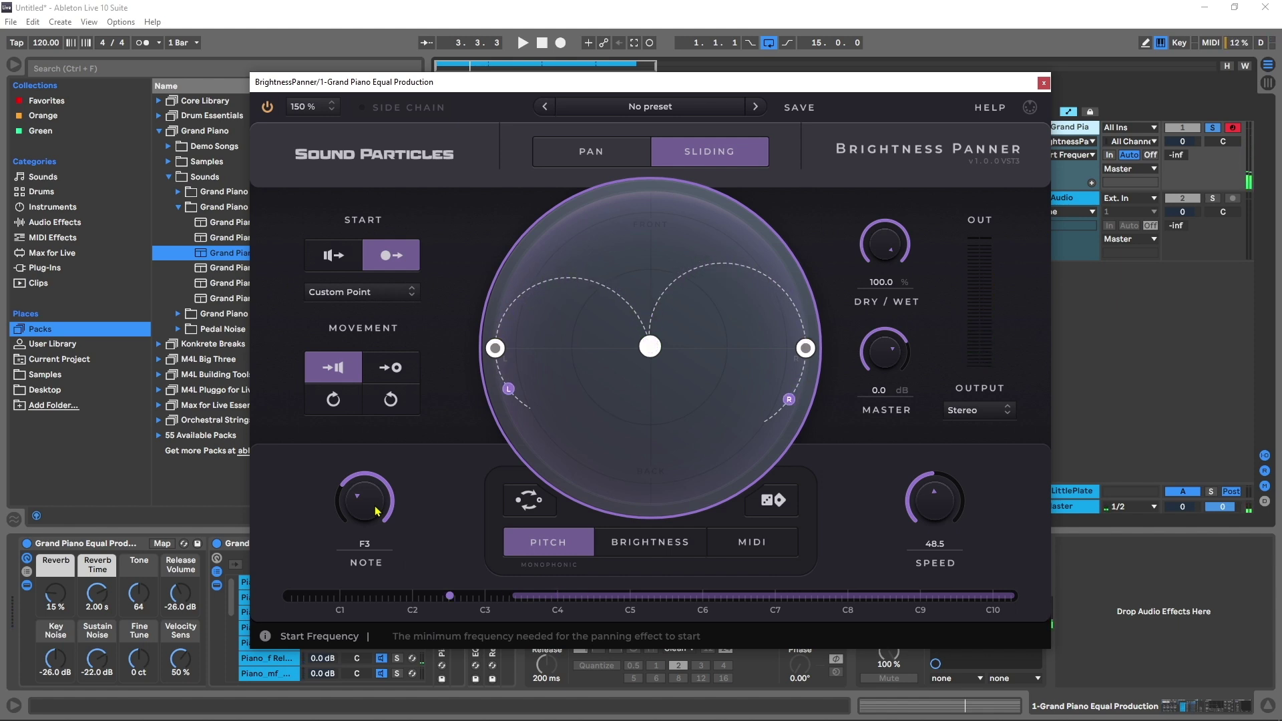
# Step: Randomize the panner, bring Speed to 8.9, and set tracking to BRIGHTNESS
pyautogui.click(767, 509)
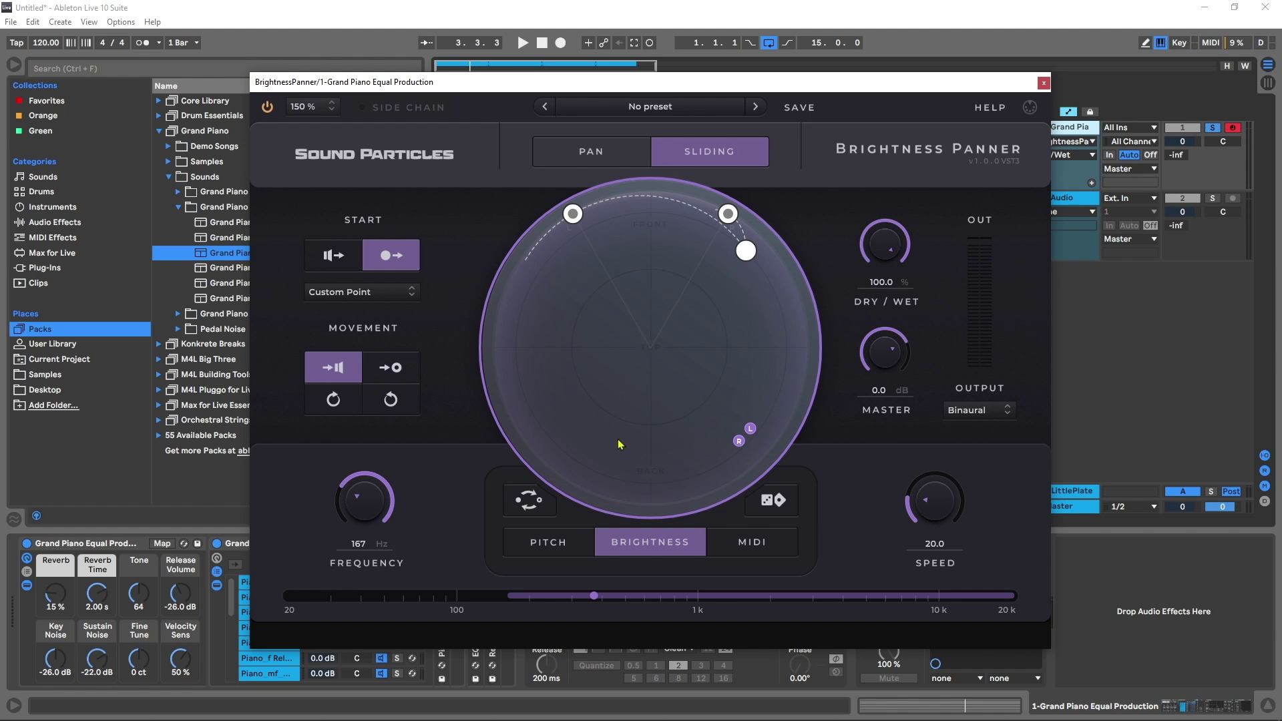
pyautogui.moveTo(945, 518); pyautogui.dragTo(972, 417)
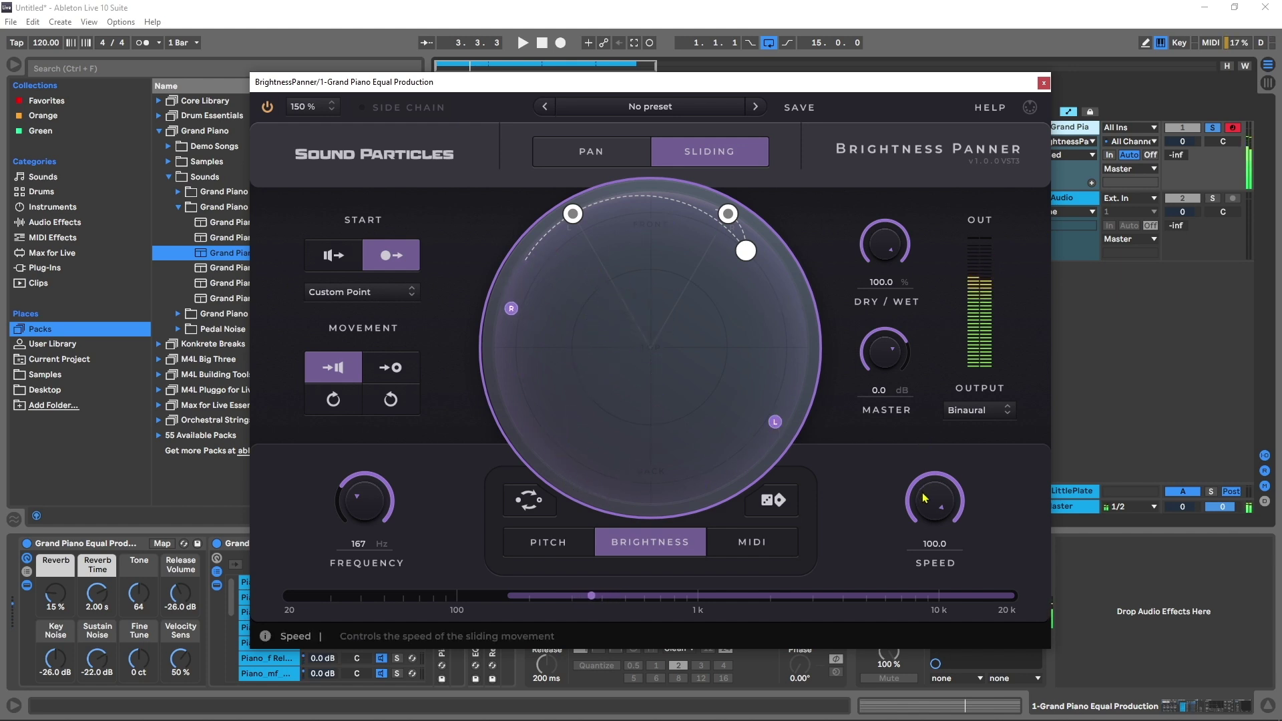
pyautogui.moveTo(925, 496); pyautogui.dragTo(895, 596)
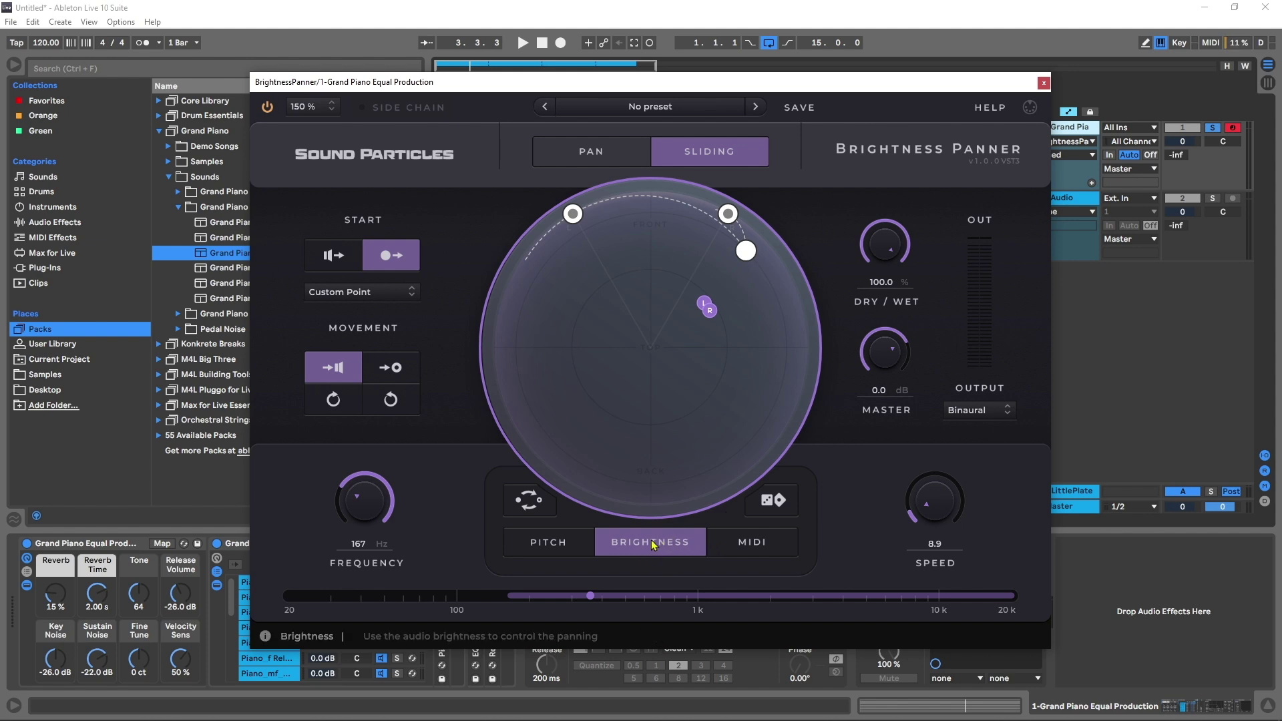
pyautogui.click(565, 542)
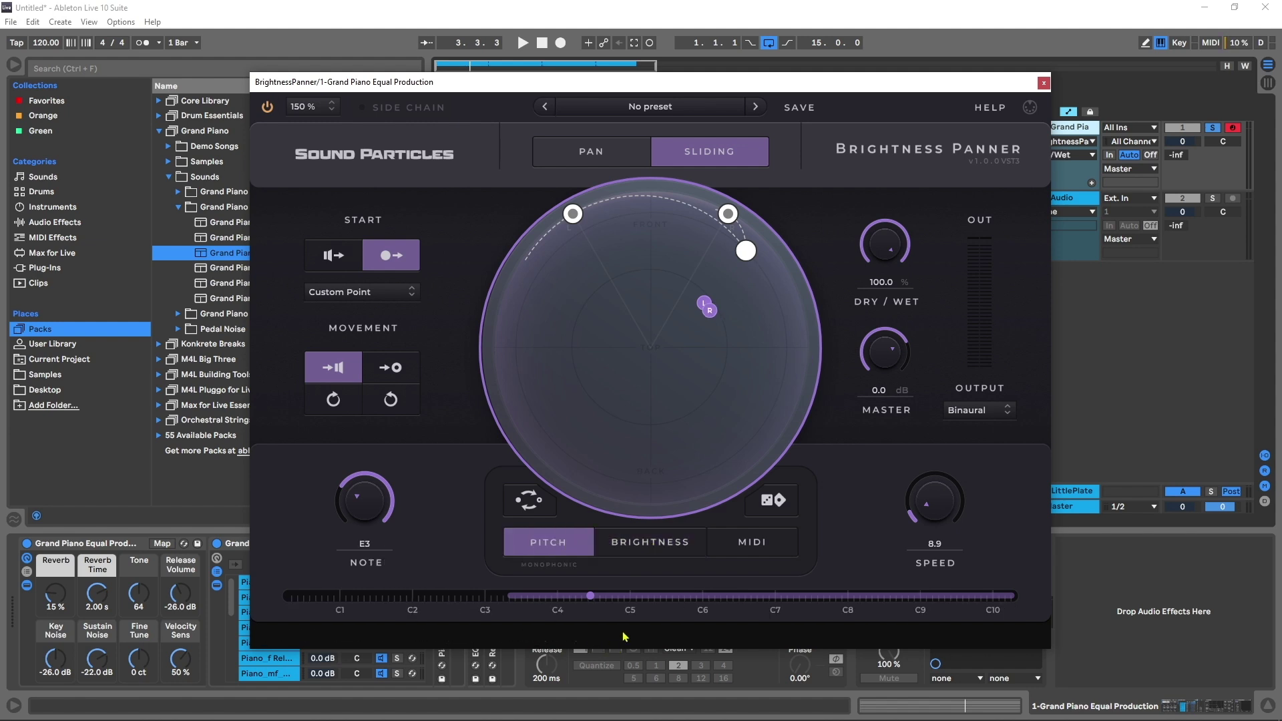
pyautogui.click(668, 547)
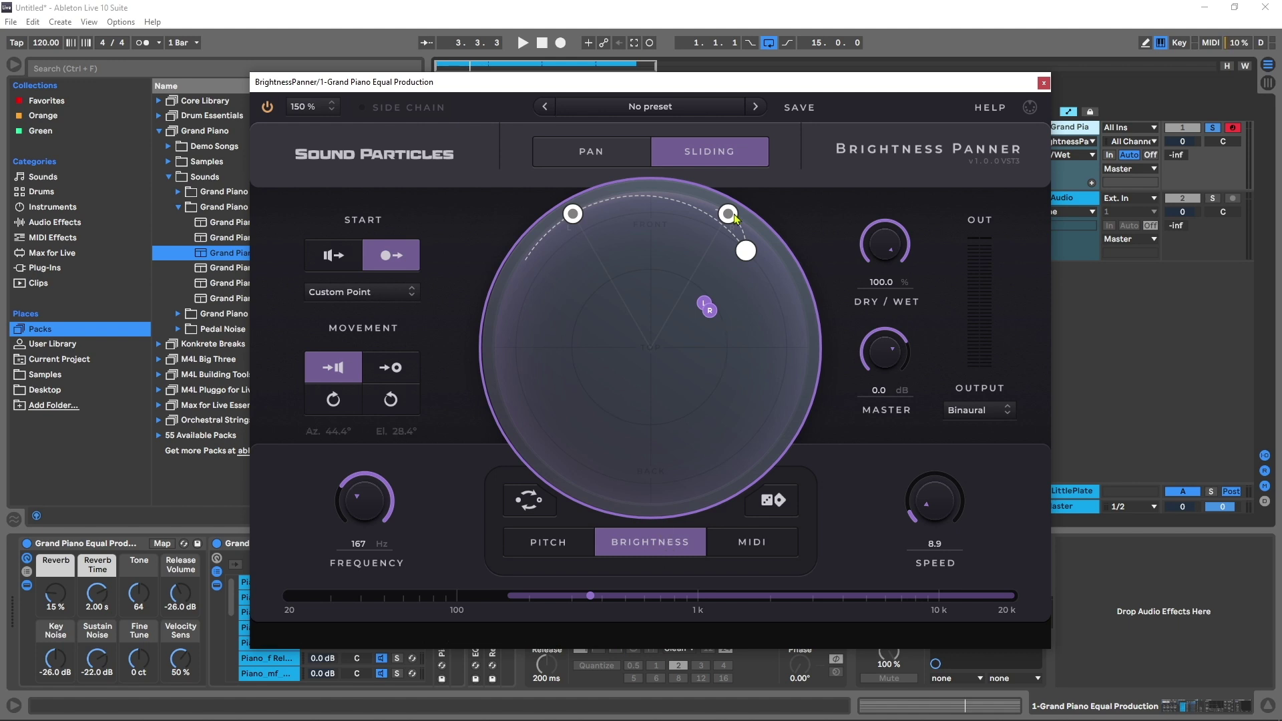
# Step: Delete the old Auto Filter and insert a new Auto Filter before BrightnessPanner
pyautogui.moveTo(664, 82); pyautogui.dragTo(712, 116)
pyautogui.click(1093, 116)
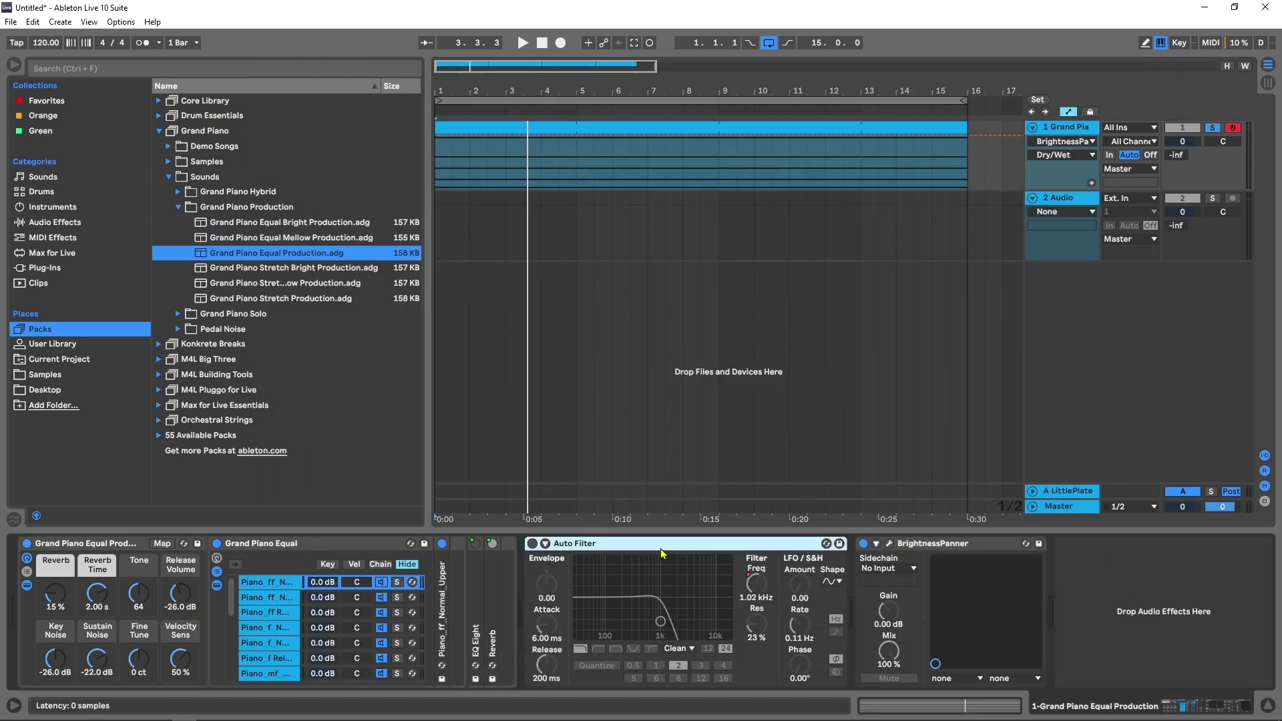
pyautogui.press('Delete')
pyautogui.click(53, 225)
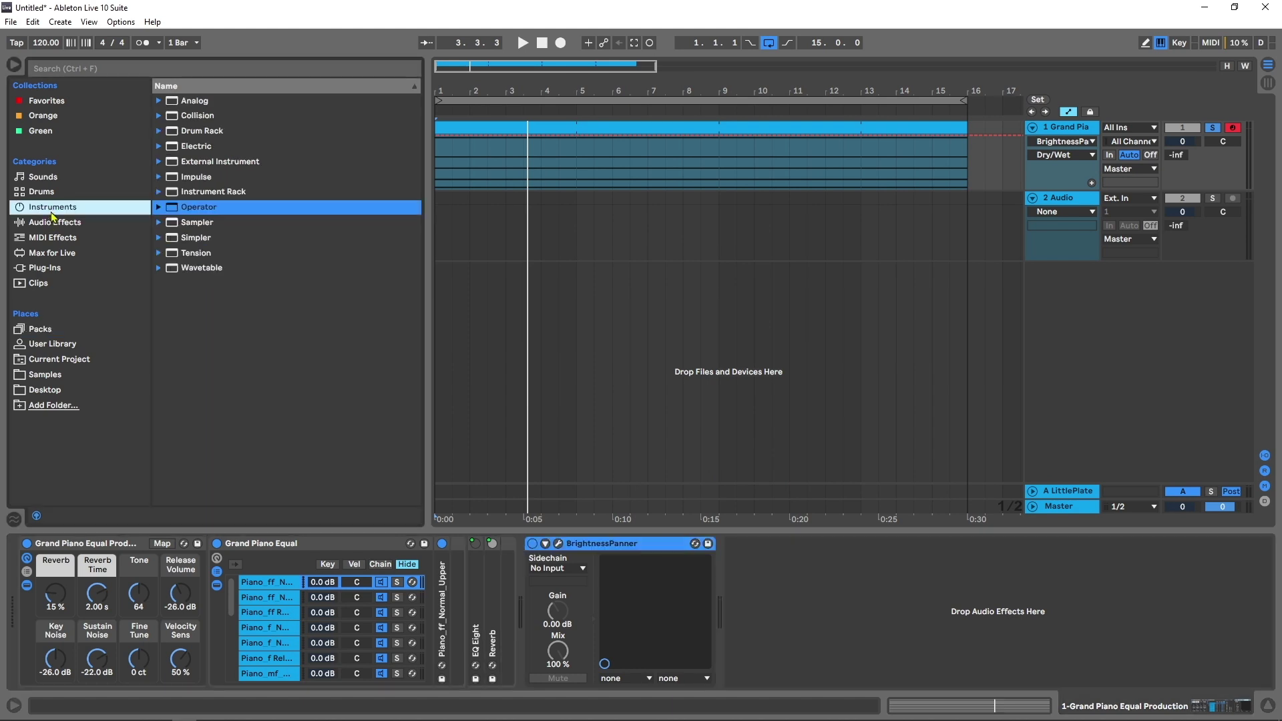
pyautogui.moveTo(255, 139); pyautogui.dragTo(578, 637)
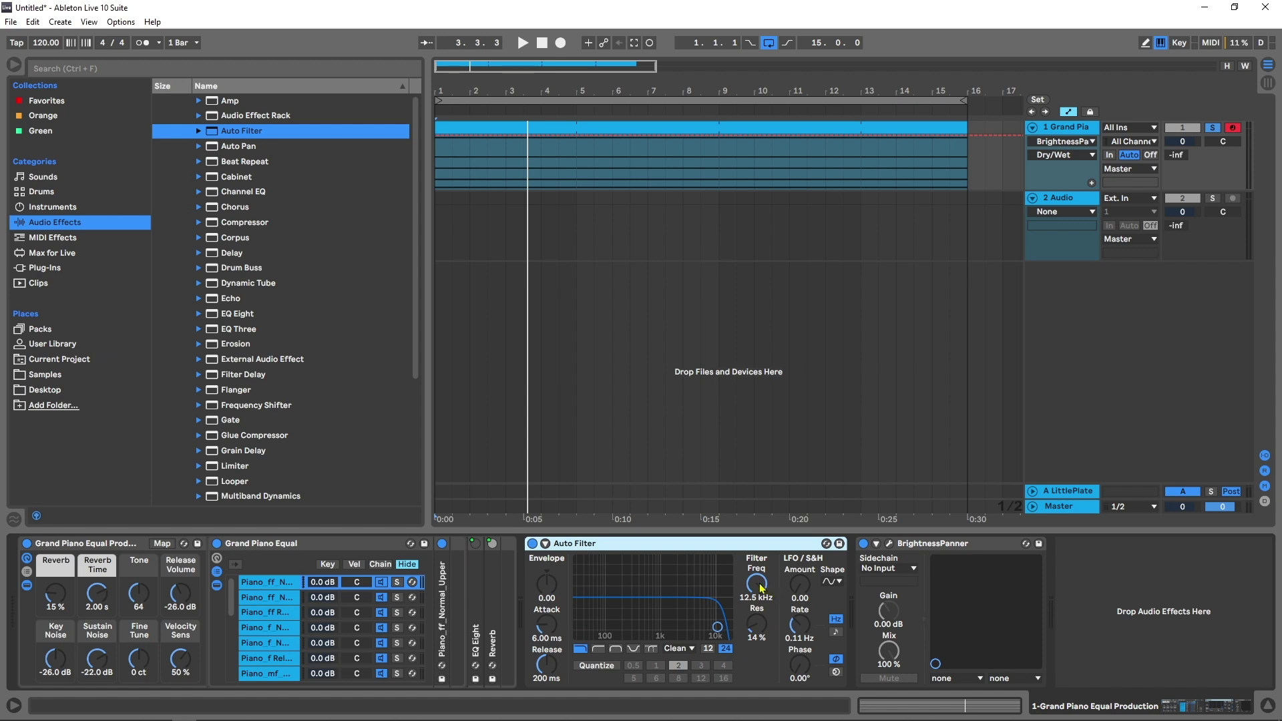
# Step: Reopen the Brightness Panner window and fold the Grand Piano rack to show the effects
pyautogui.click(889, 546)
pyautogui.moveTo(688, 112); pyautogui.dragTo(874, 38)
pyautogui.click(110, 546)
pyautogui.doubleClick(110, 546)
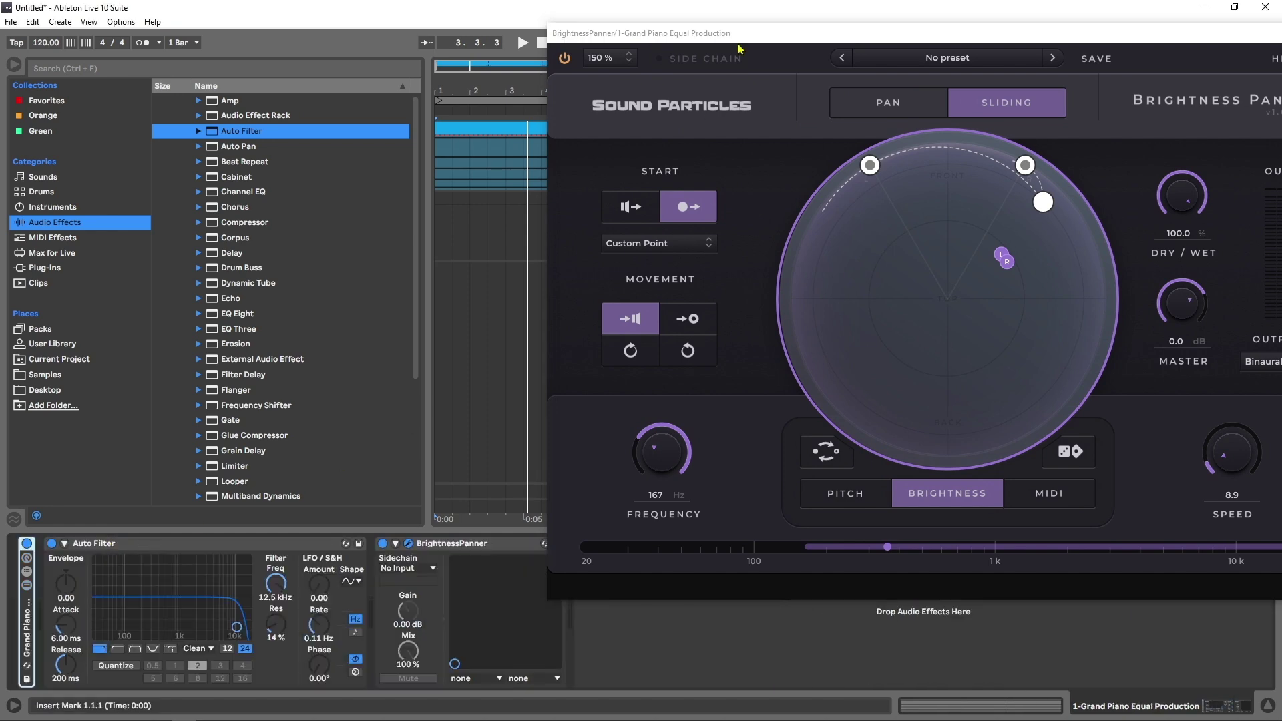
# Step: Set the panner window zoom to 100%, then back to 150%
pyautogui.moveTo(699, 44); pyautogui.dragTo(576, 57)
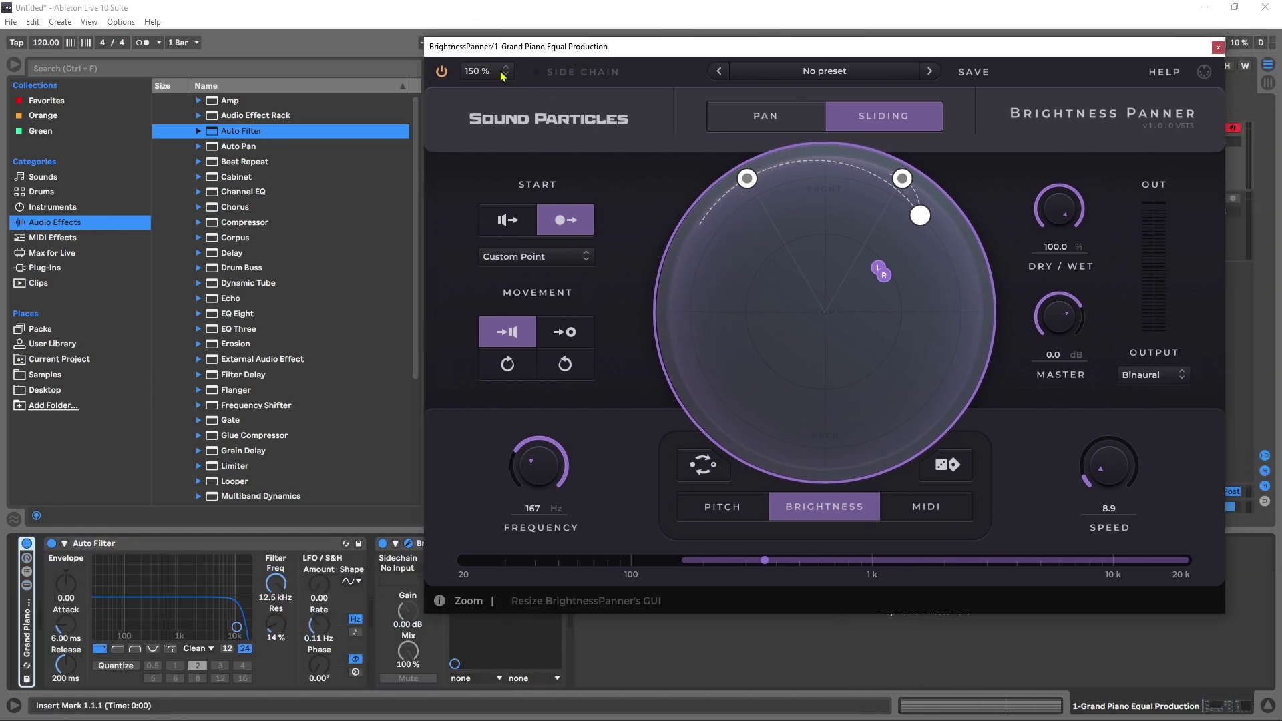
pyautogui.click(476, 72)
pyautogui.click(484, 151)
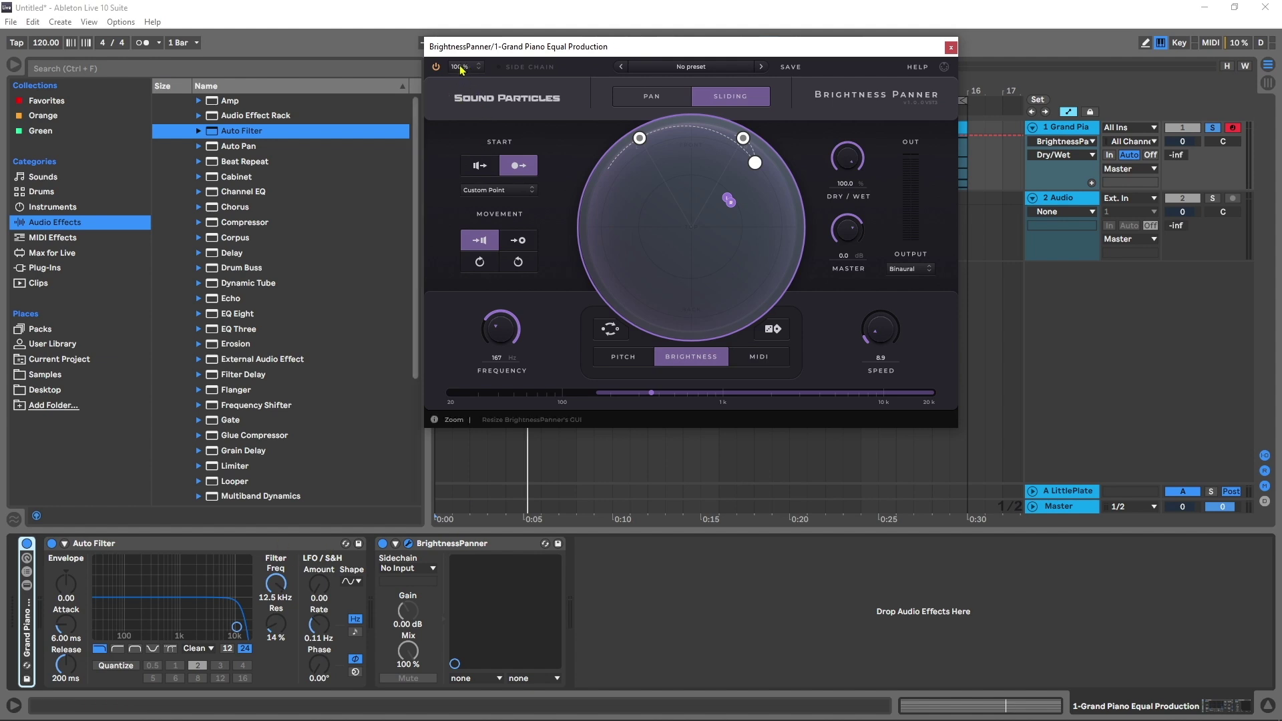
pyautogui.click(461, 68)
pyautogui.click(468, 127)
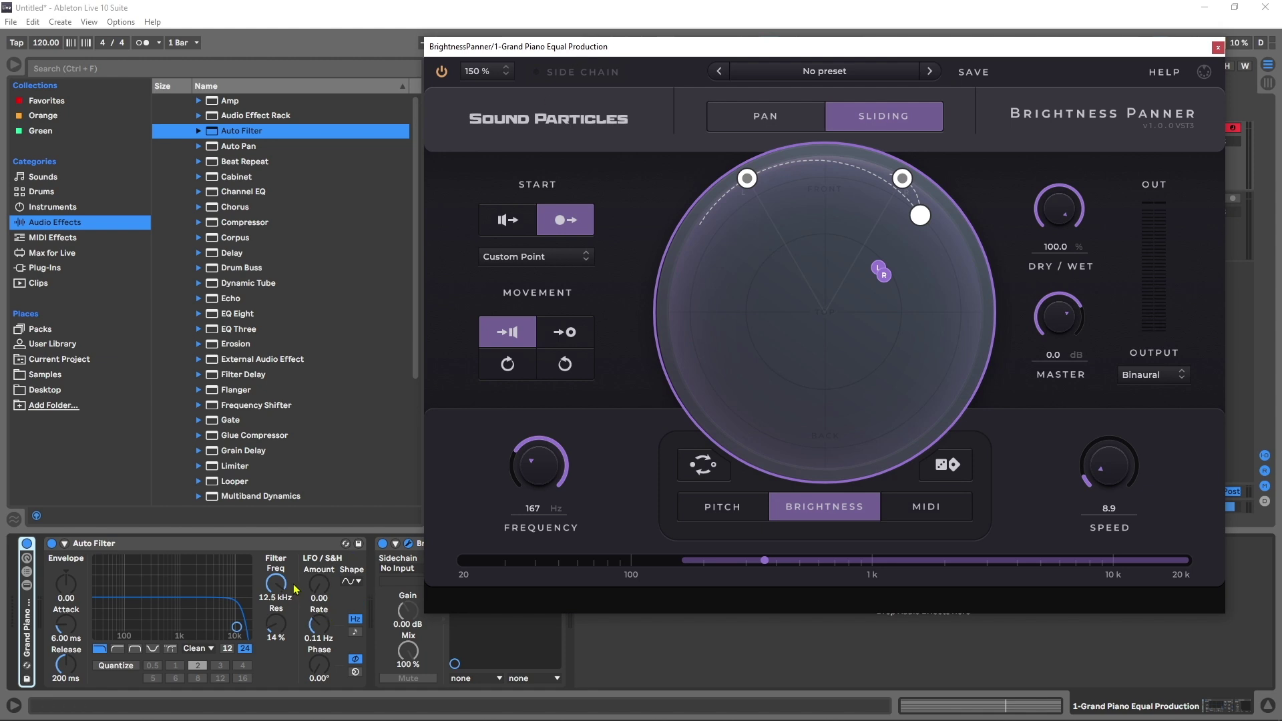
# Step: Sweep Auto Filter's Filter Freq down to 97 Hz, then up to 7.31 kHz
pyautogui.scroll(3, 557, 475)
pyautogui.moveTo(290, 595); pyautogui.dragTo(286, 589)
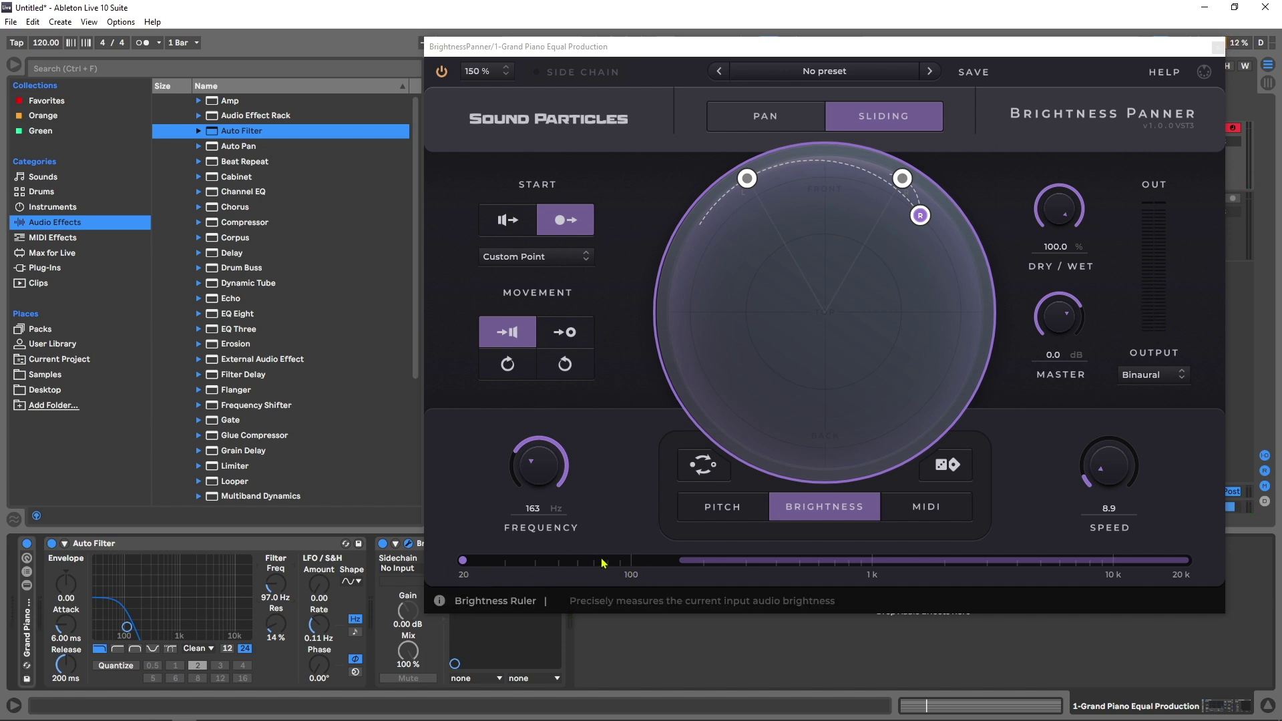
pyautogui.moveTo(282, 596)
pyautogui.mouseDown()
pyautogui.moveTo(282, 568)
pyautogui.moveTo(281, 591)
pyautogui.mouseUp()
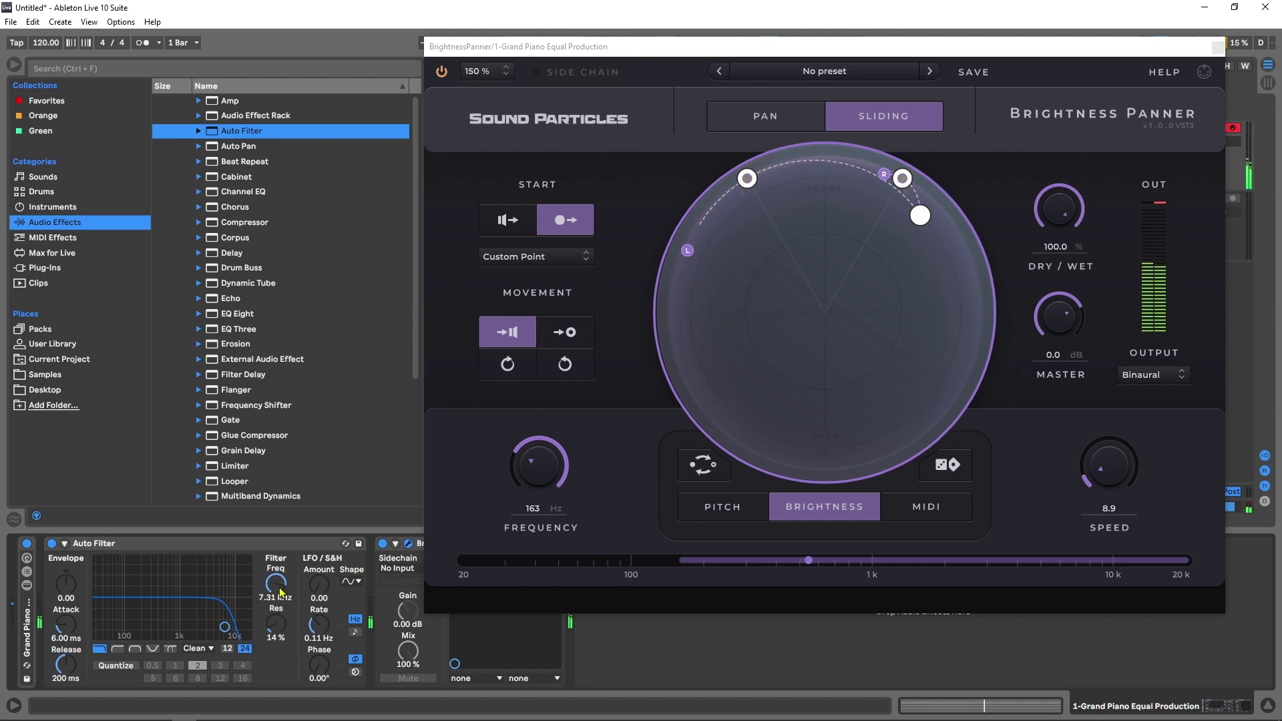
# Step: Search the Plug-Ins for 'HIV' and load Hive onto the track
pyautogui.click(44, 266)
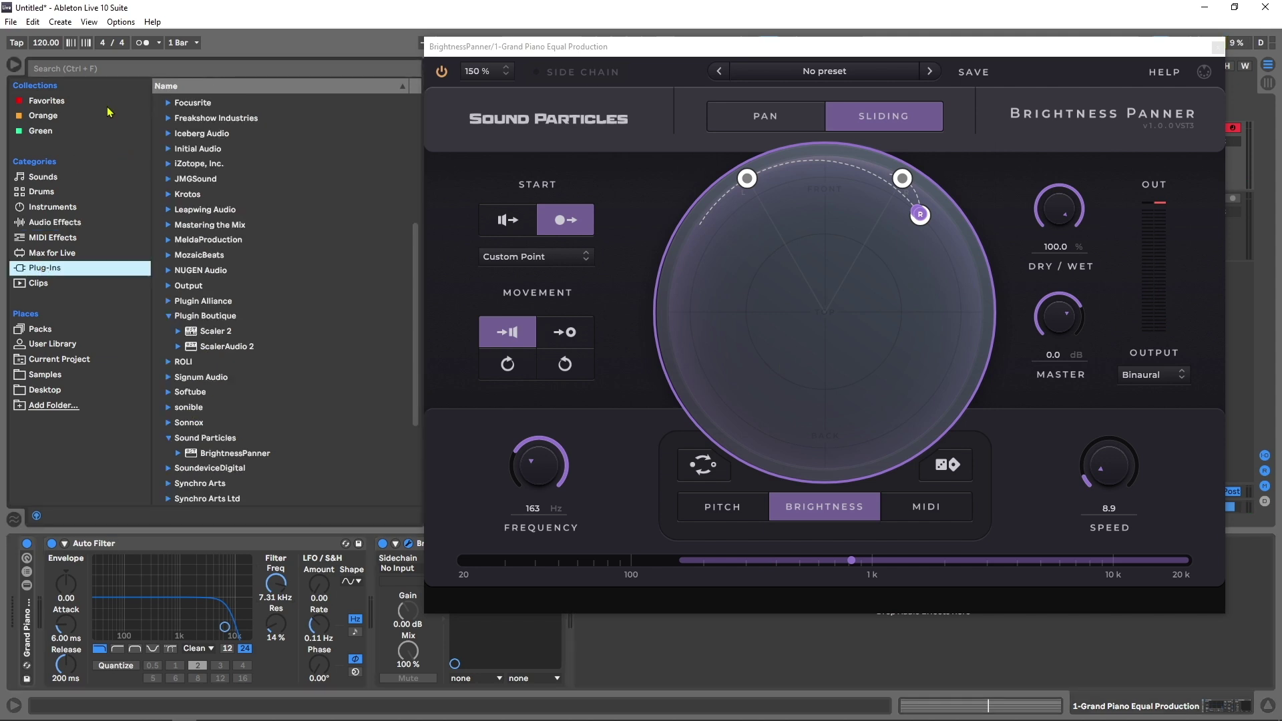
pyautogui.click(101, 69)
pyautogui.write('HIV')
pyautogui.press('Return')
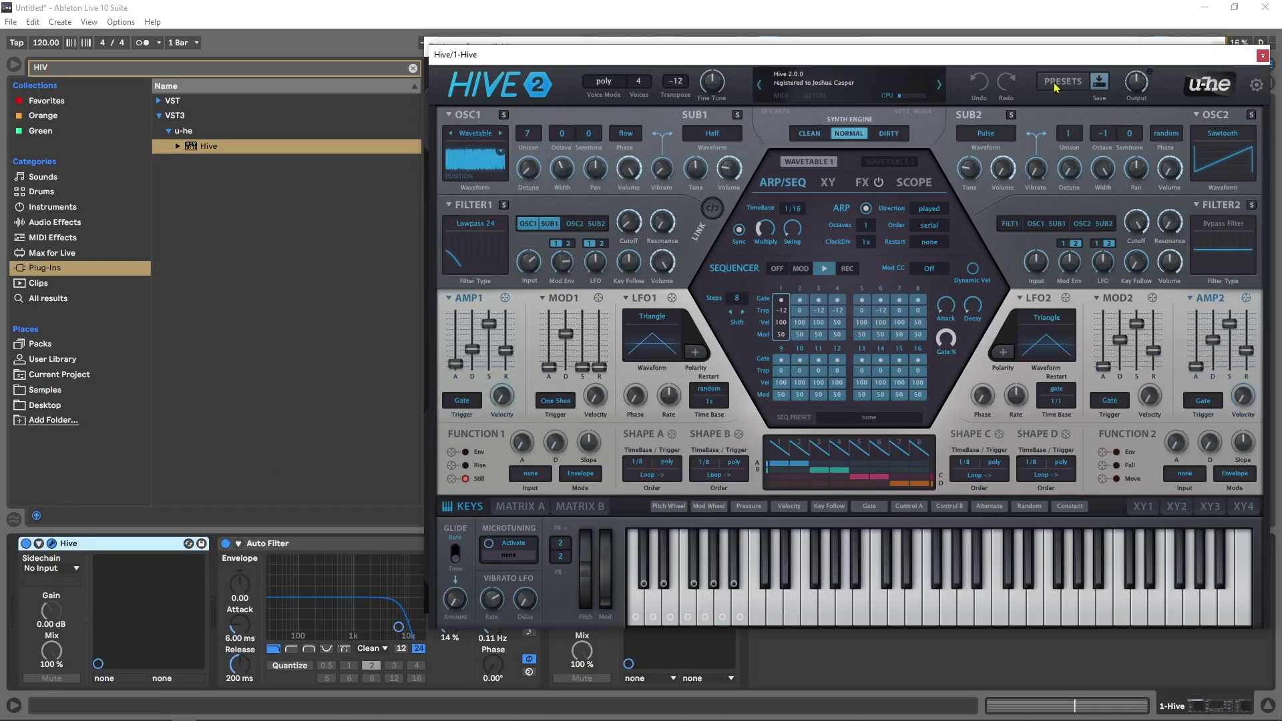
# Step: Load the BL The Bogeyman preset from 05 Pads & Strings, then close Hive
pyautogui.click(1055, 83)
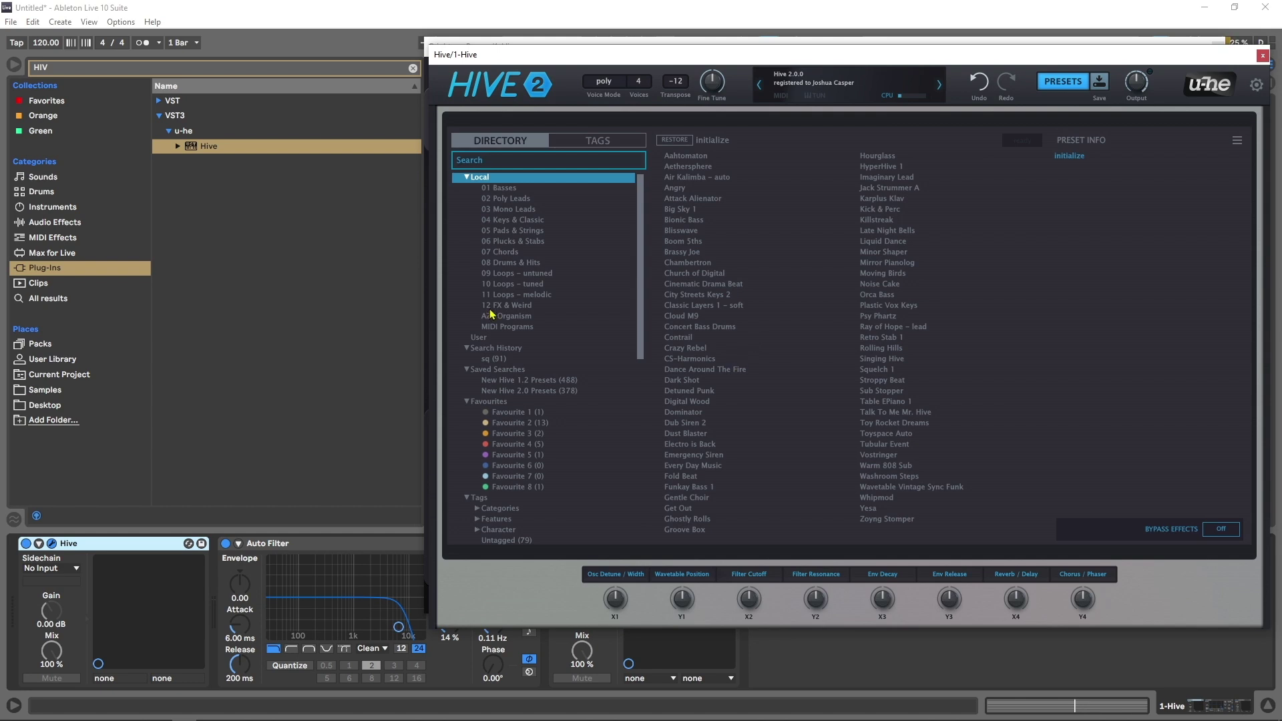
pyautogui.click(502, 232)
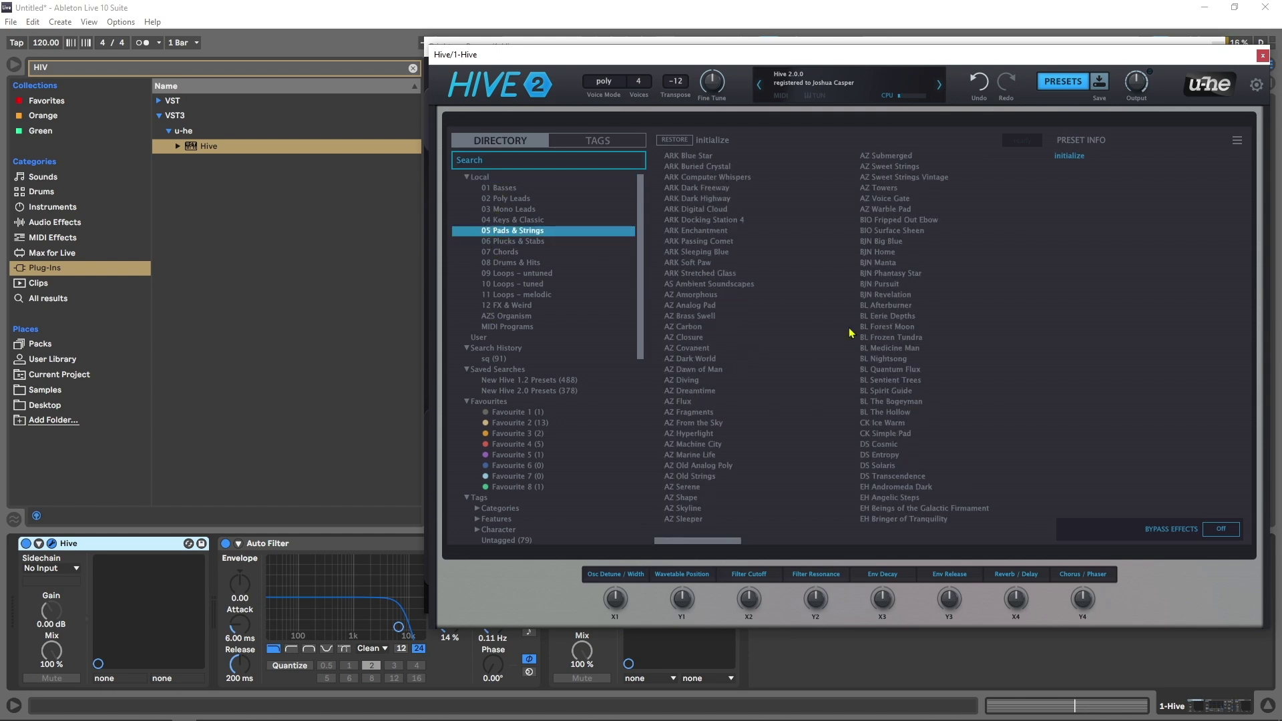
pyautogui.click(882, 360)
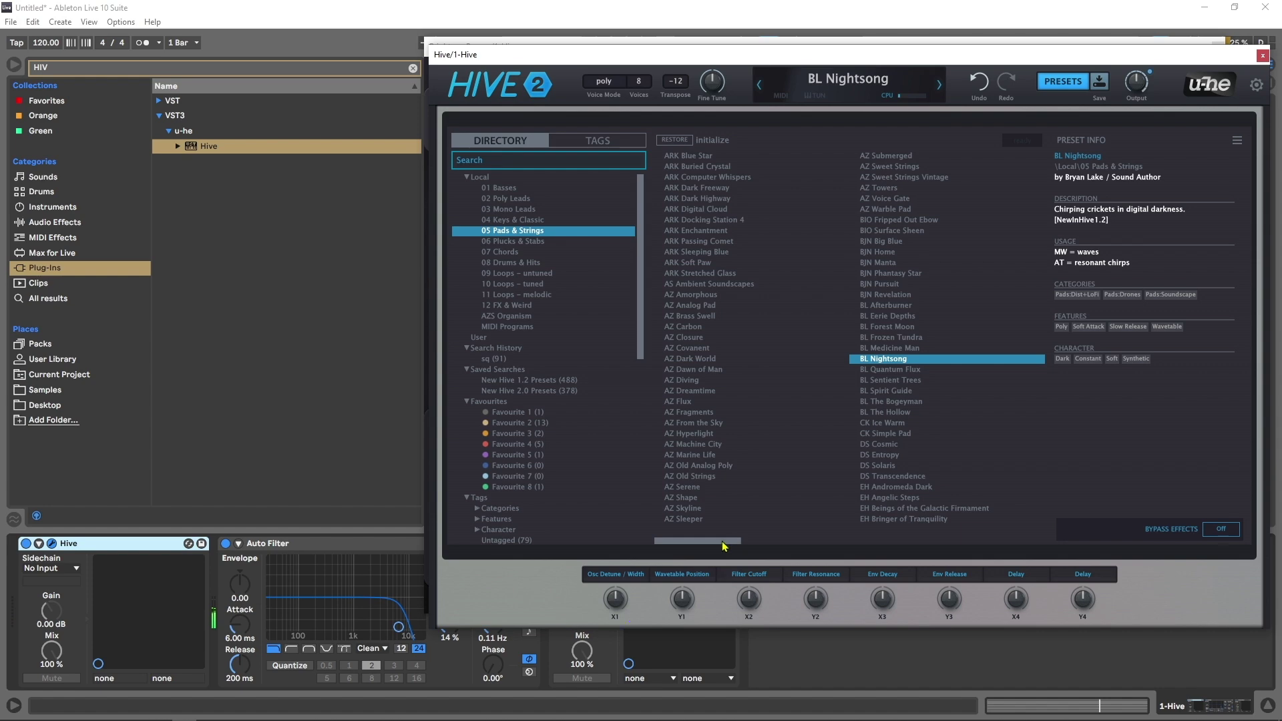
pyautogui.moveTo(724, 546)
pyautogui.mouseDown()
pyautogui.moveTo(826, 551)
pyautogui.moveTo(731, 553)
pyautogui.mouseUp()
pyautogui.click(708, 403)
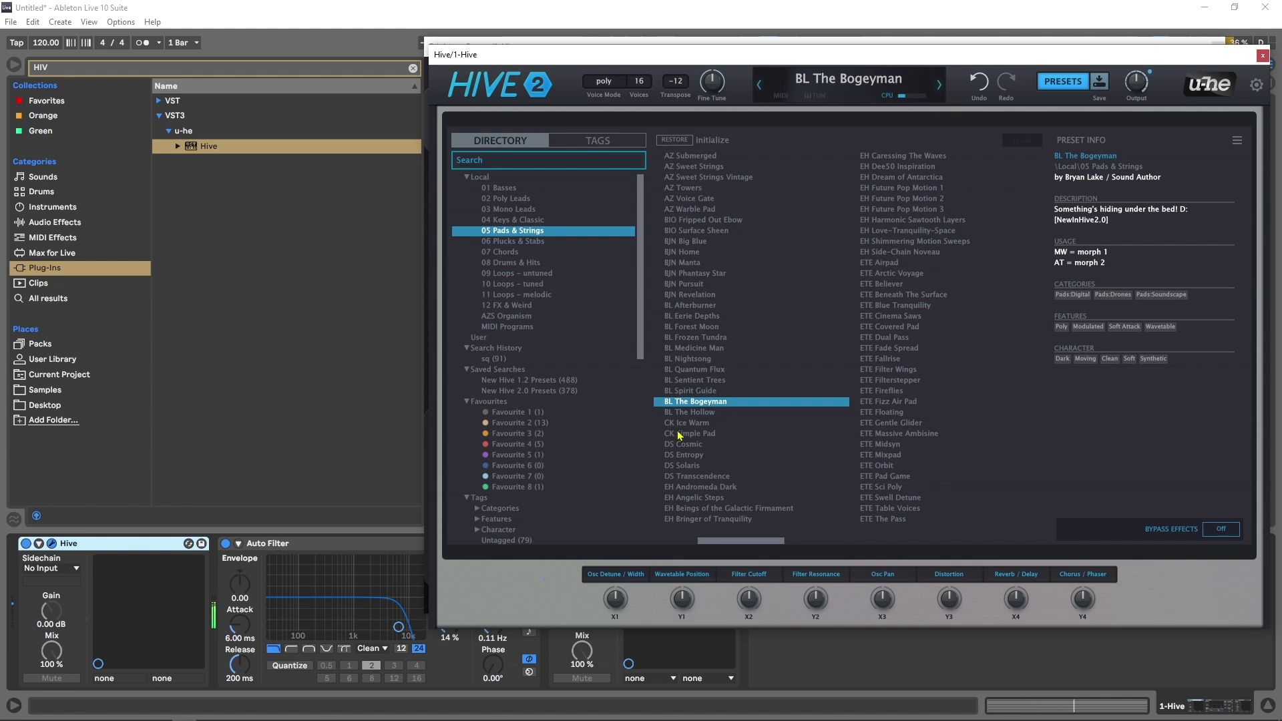
pyautogui.moveTo(1156, 94)
pyautogui.click(1262, 56)
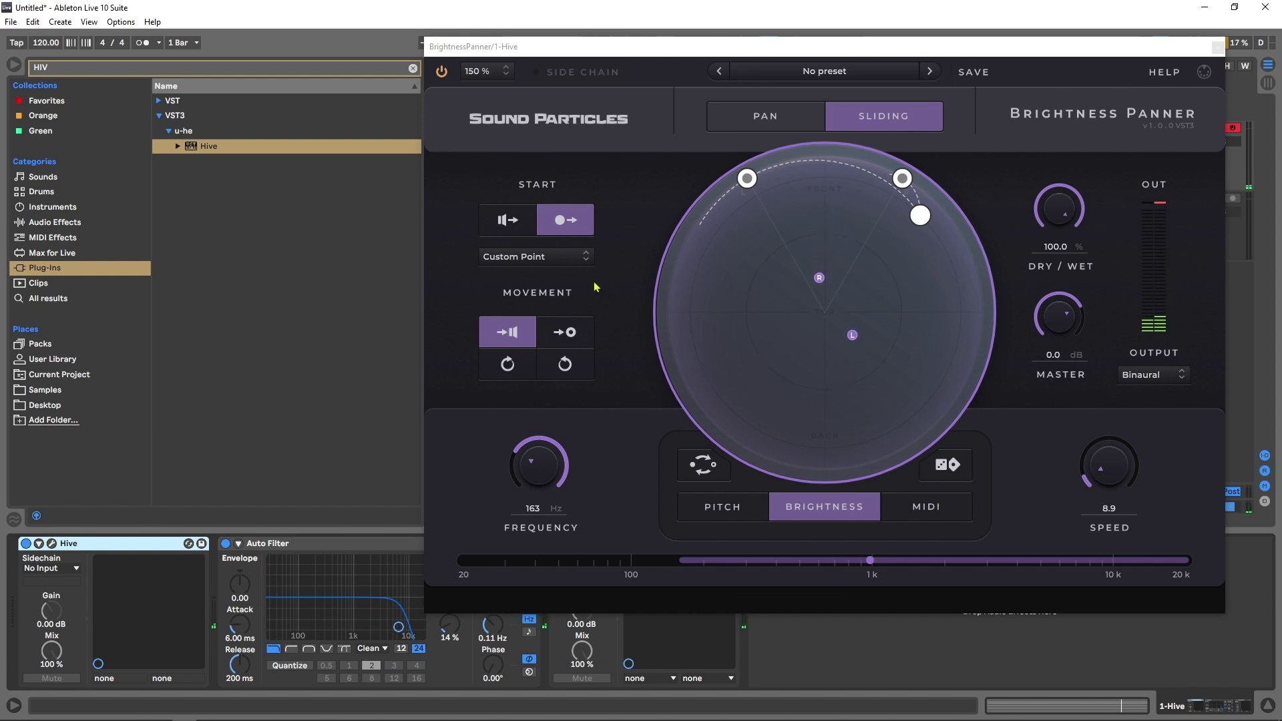
# Step: Pull the end point inward, set Dry/Wet to 89.5% and Speed to 5.0, and slide toward a custom end point
pyautogui.moveTo(921, 215); pyautogui.dragTo(860, 352)
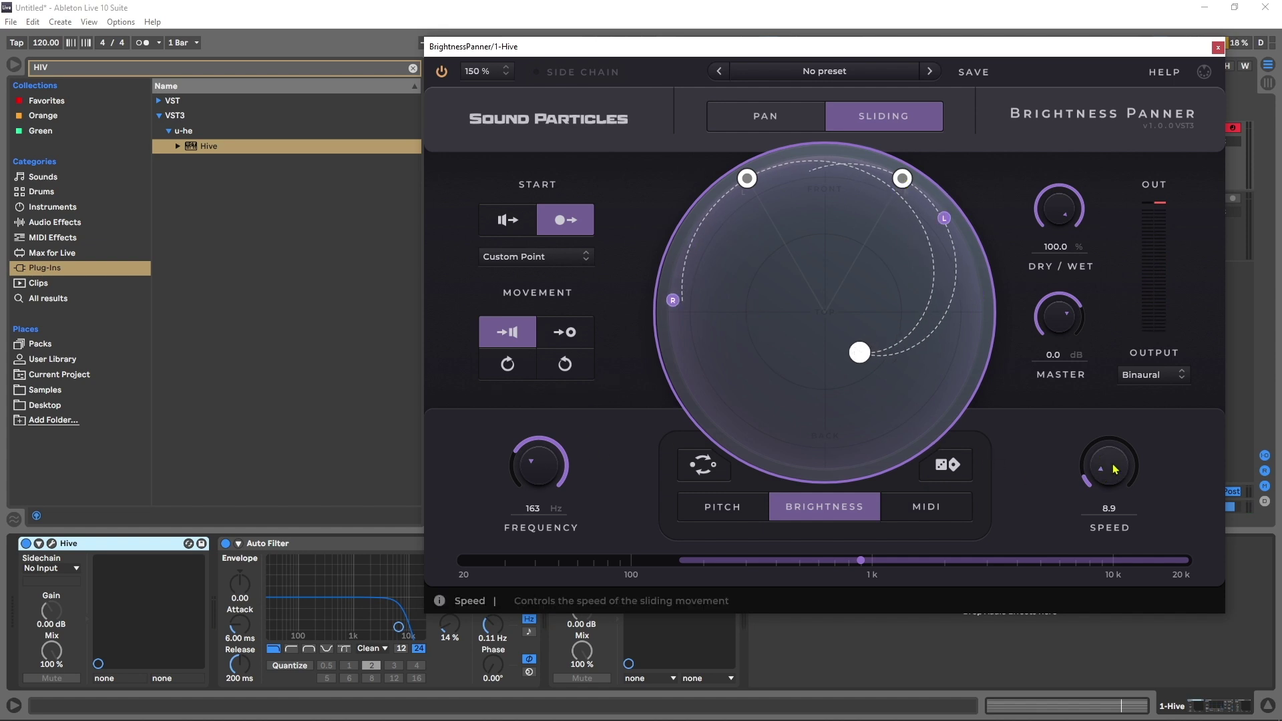
pyautogui.scroll(-2, 1063, 214)
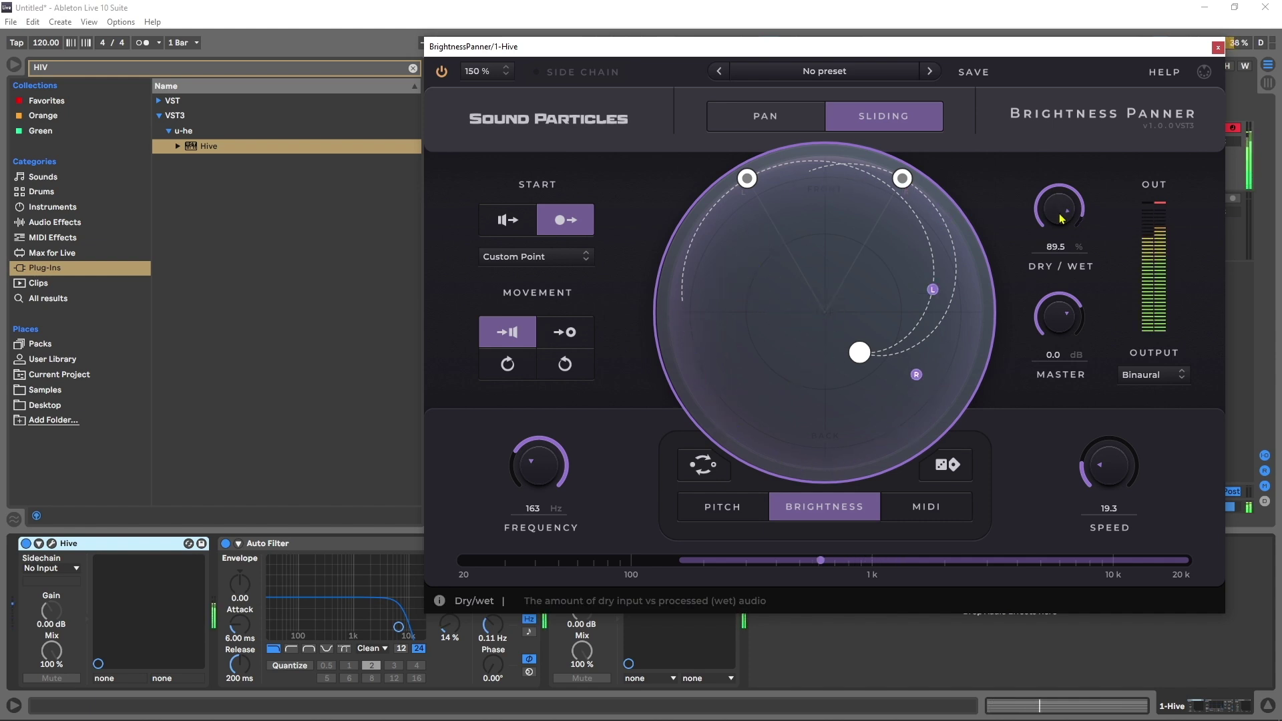
pyautogui.scroll(-5, 1105, 481)
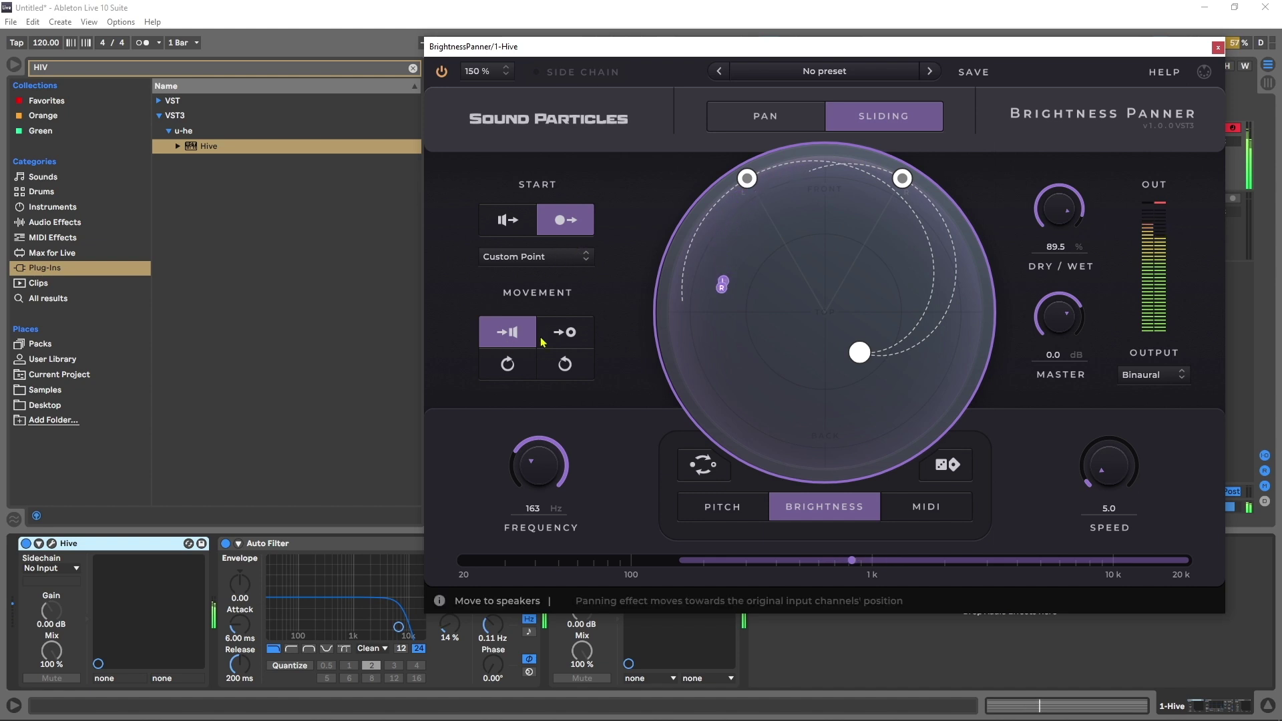
pyautogui.click(565, 332)
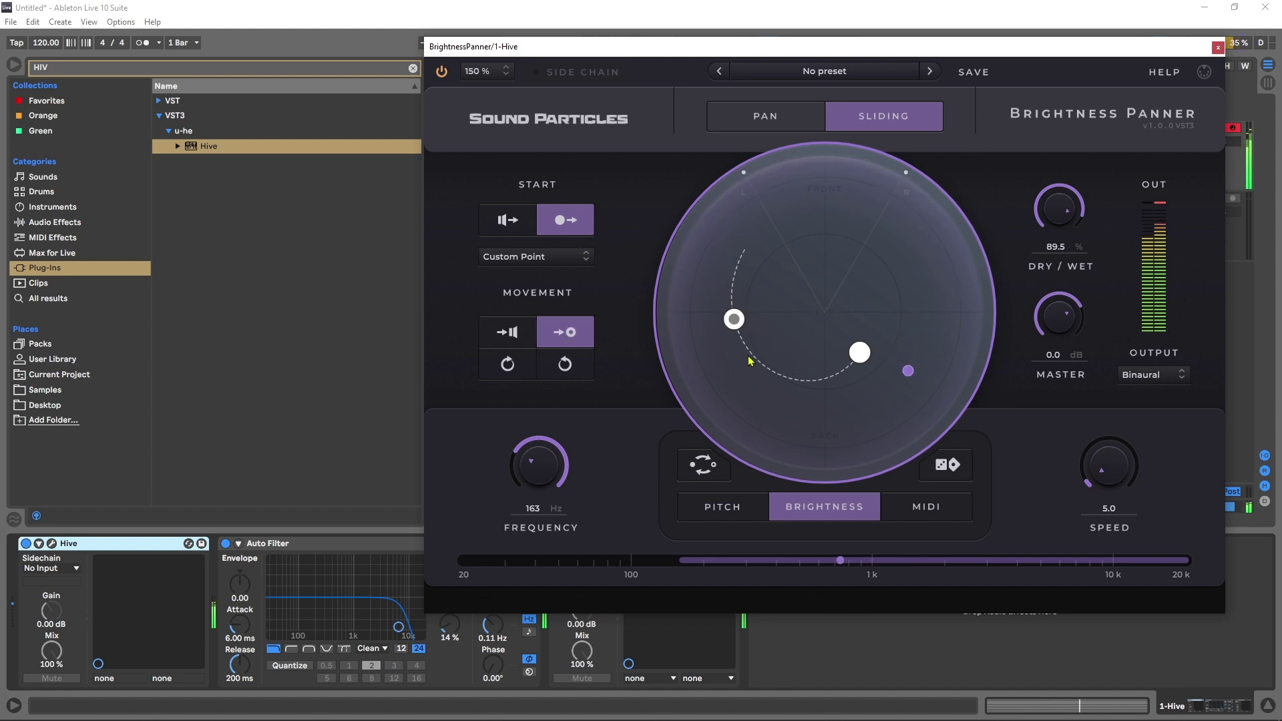
pyautogui.moveTo(859, 351); pyautogui.dragTo(867, 427)
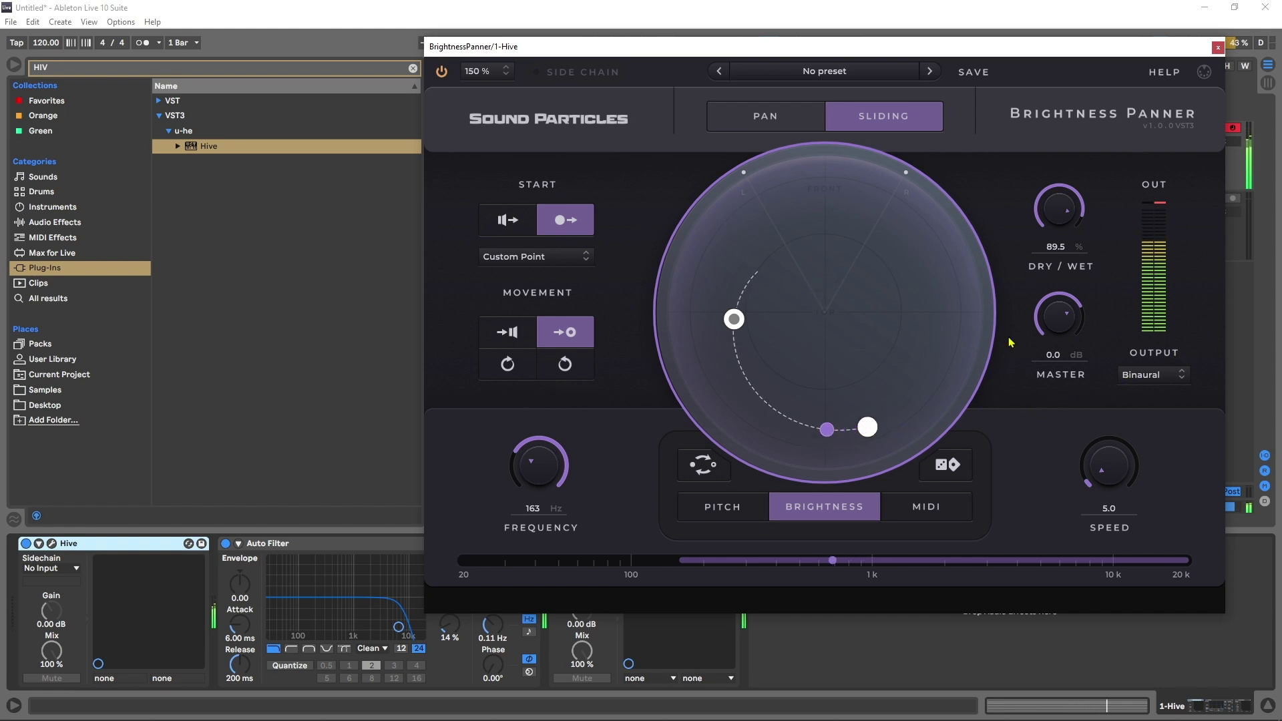
# Step: Set the panner output to Stereo, slide toward the speakers, and move the start point near the top
pyautogui.click(1156, 376)
pyautogui.click(1112, 413)
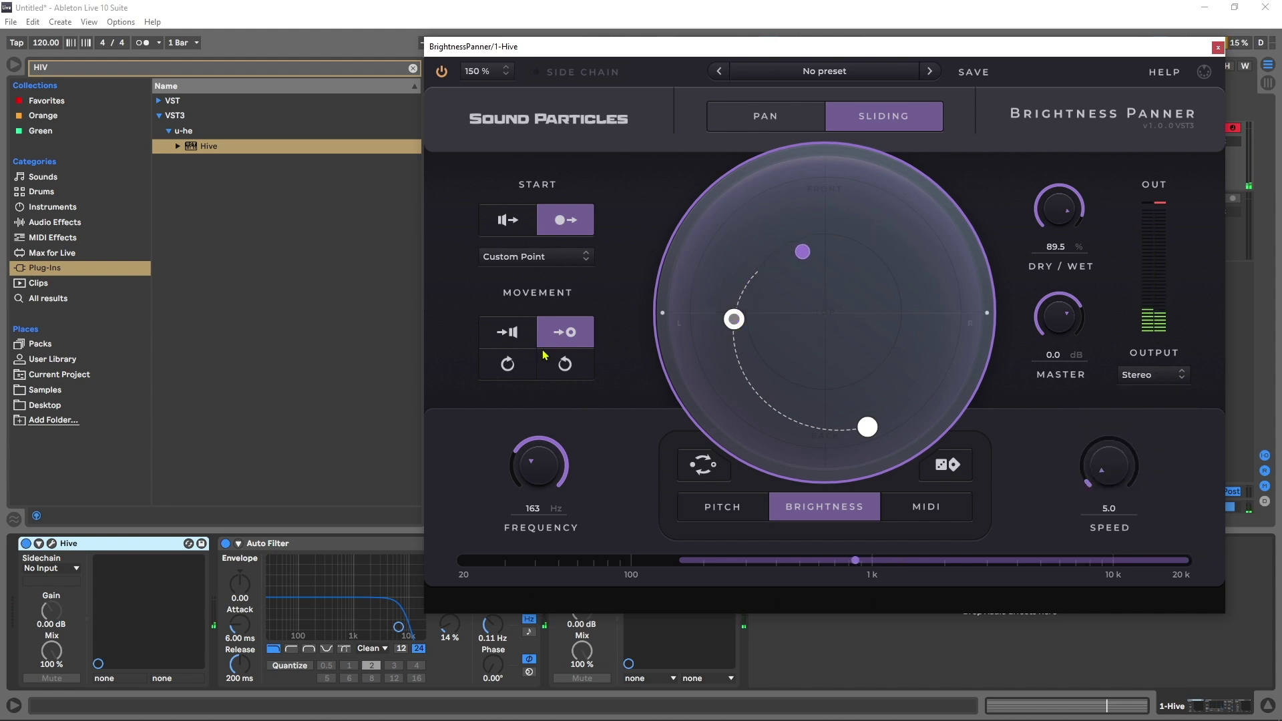
pyautogui.click(508, 332)
pyautogui.moveTo(868, 426); pyautogui.dragTo(883, 251)
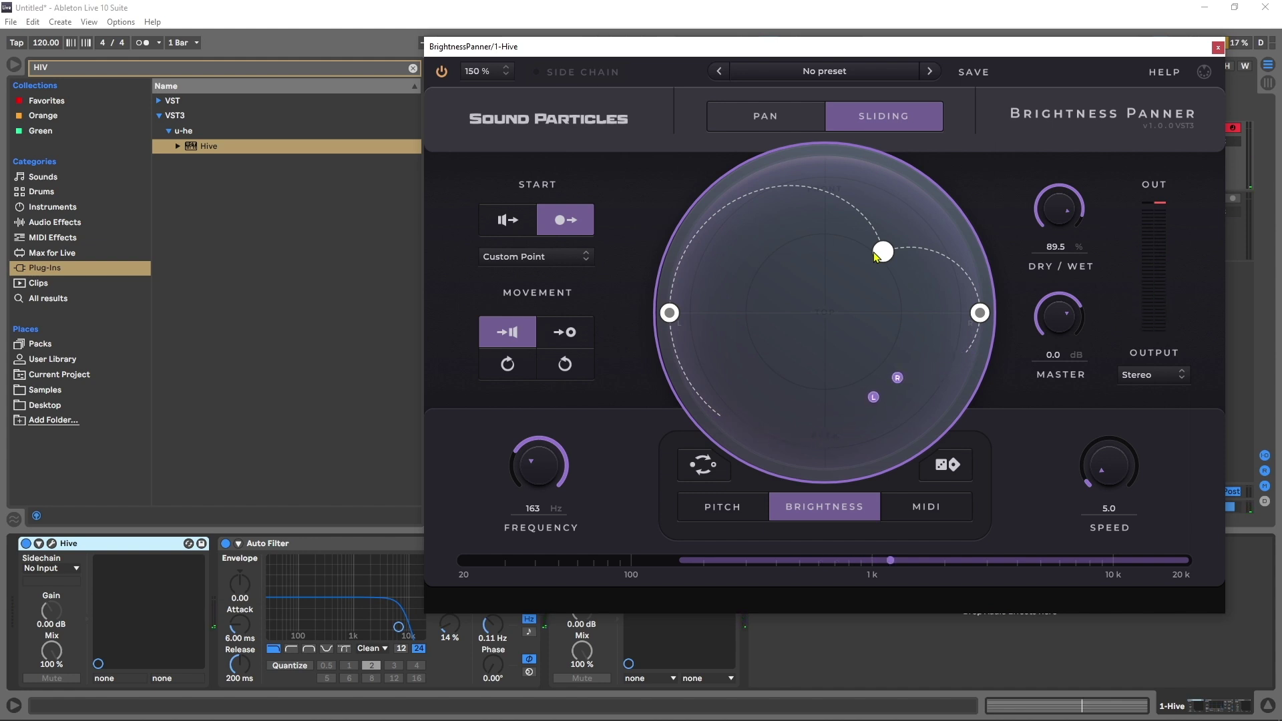
# Step: Close the panner window, lower Auto Filter Freq, and draw a ramp-up, hold, ramp-down automation
pyautogui.moveTo(691, 58); pyautogui.dragTo(587, 241)
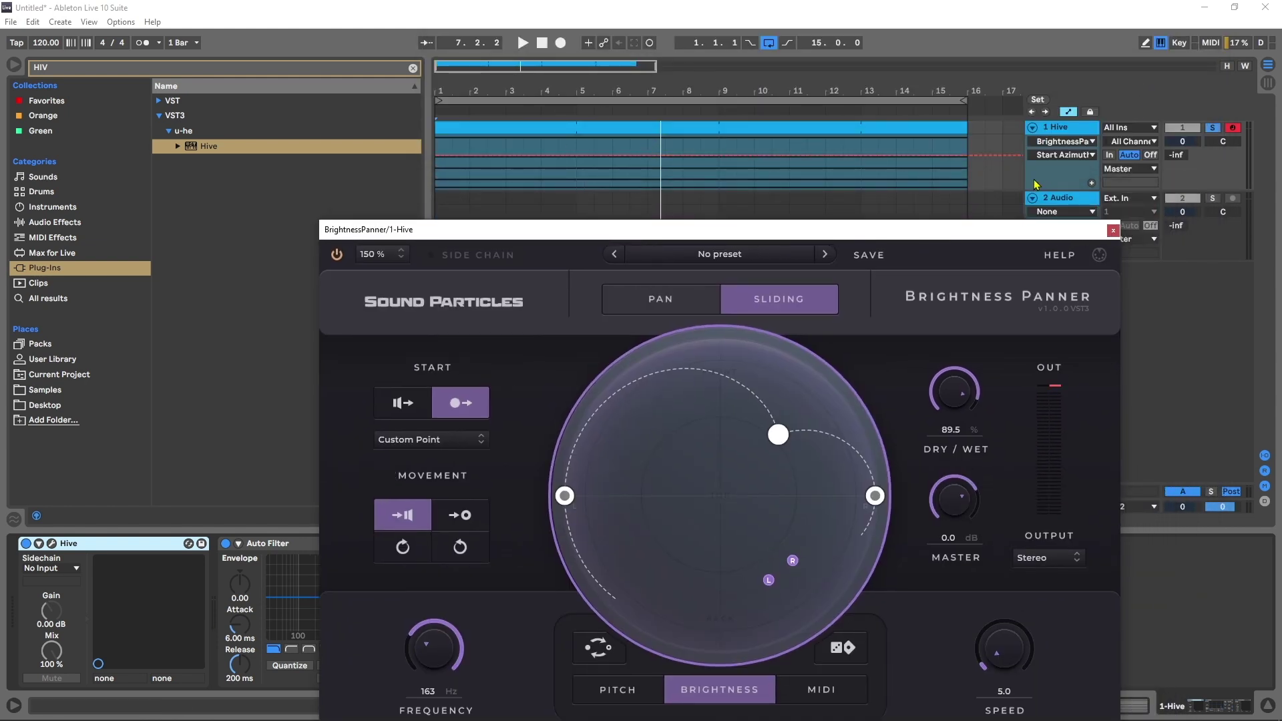
pyautogui.click(1113, 230)
pyautogui.moveTo(446, 594); pyautogui.dragTo(446, 641)
pyautogui.moveTo(661, 163); pyautogui.dragTo(625, 177)
pyautogui.click(605, 136)
pyautogui.moveTo(795, 149); pyautogui.dragTo(815, 138)
# Step: Stop playback, reopen the Brightness Panner window, and restart playback
pyautogui.click(543, 44)
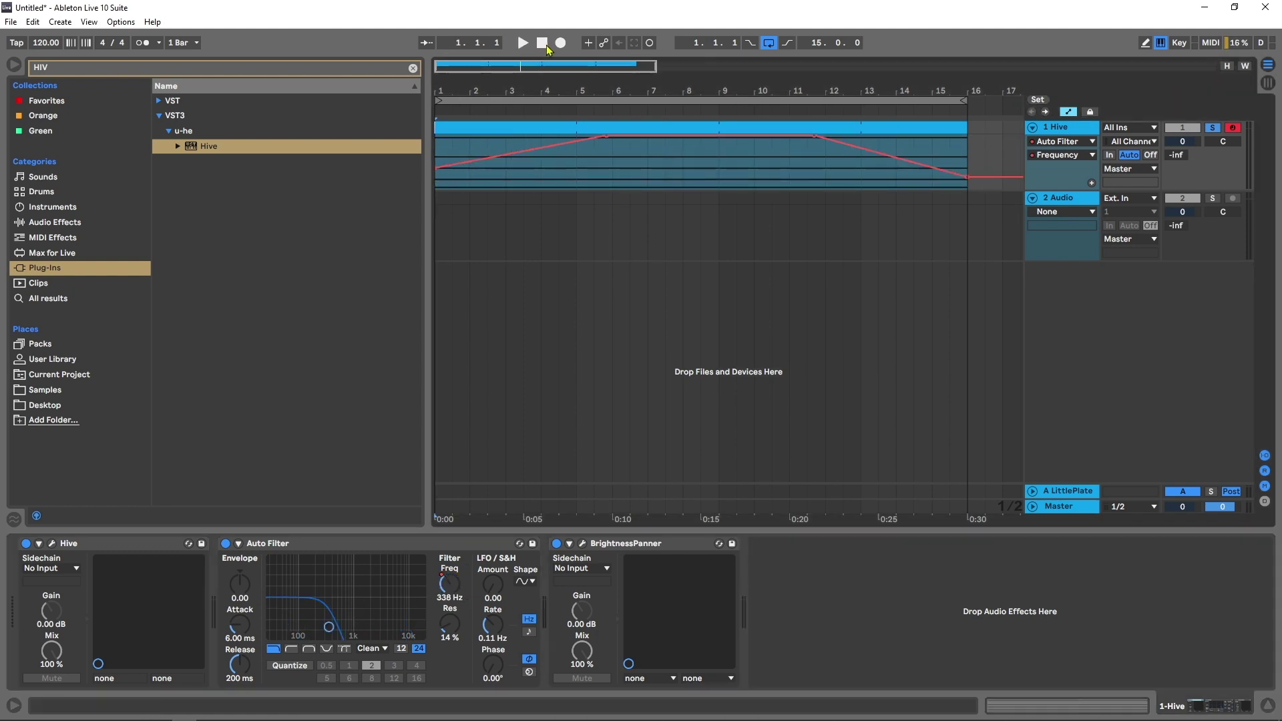
pyautogui.click(584, 545)
pyautogui.press('space')
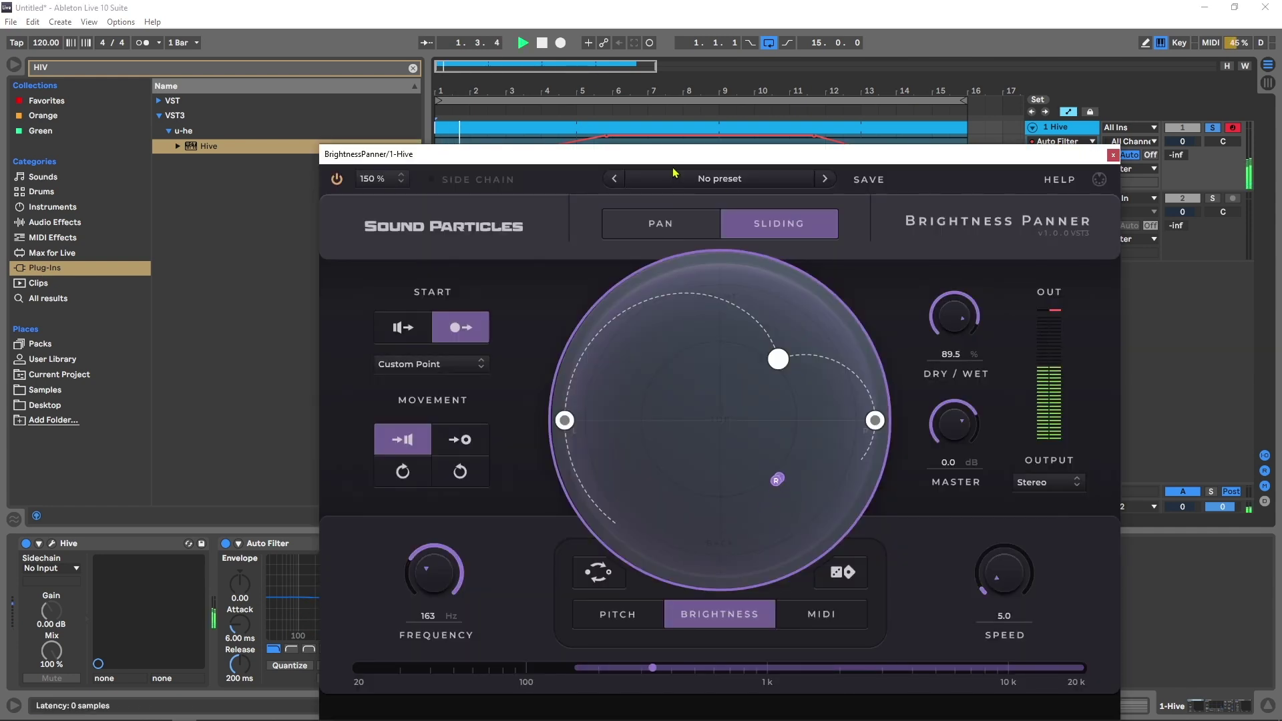
# Step: Move the plugin window up, raise the panner Frequency to 260 Hz, and start playback
pyautogui.moveTo(675, 157); pyautogui.dragTo(685, 60)
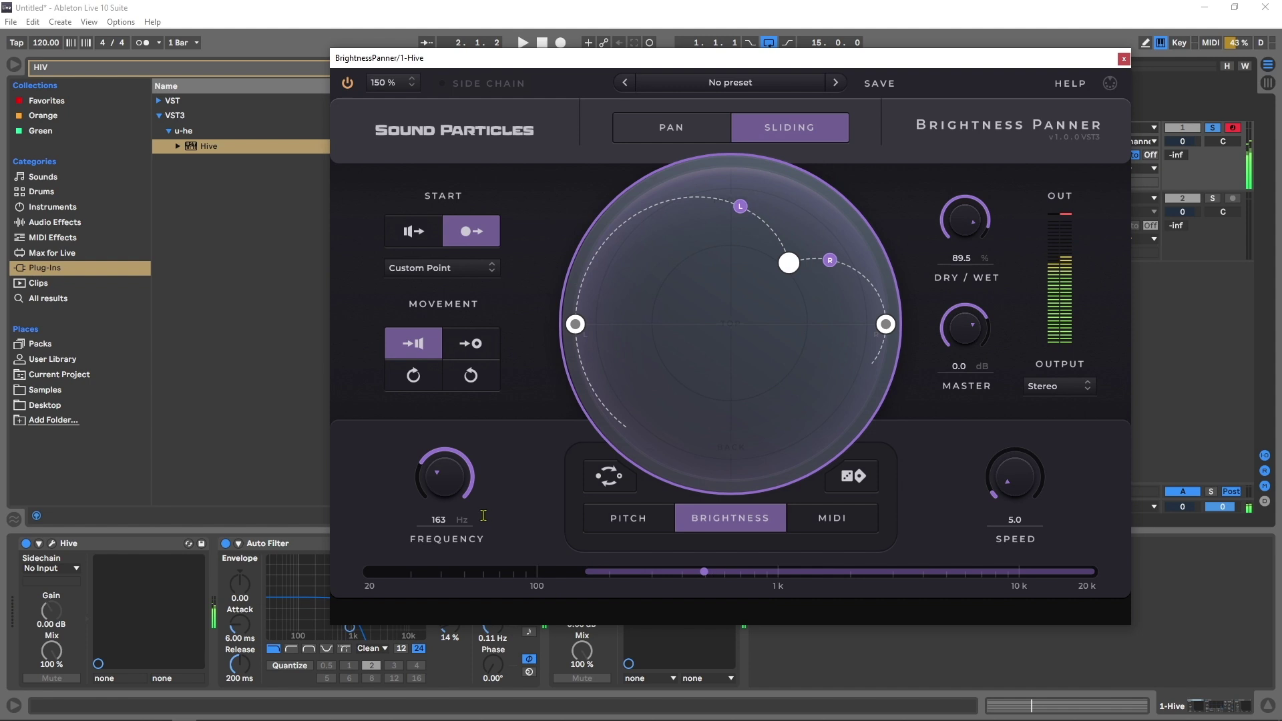
pyautogui.scroll(3, 440, 477)
pyautogui.scroll(1, 440, 477)
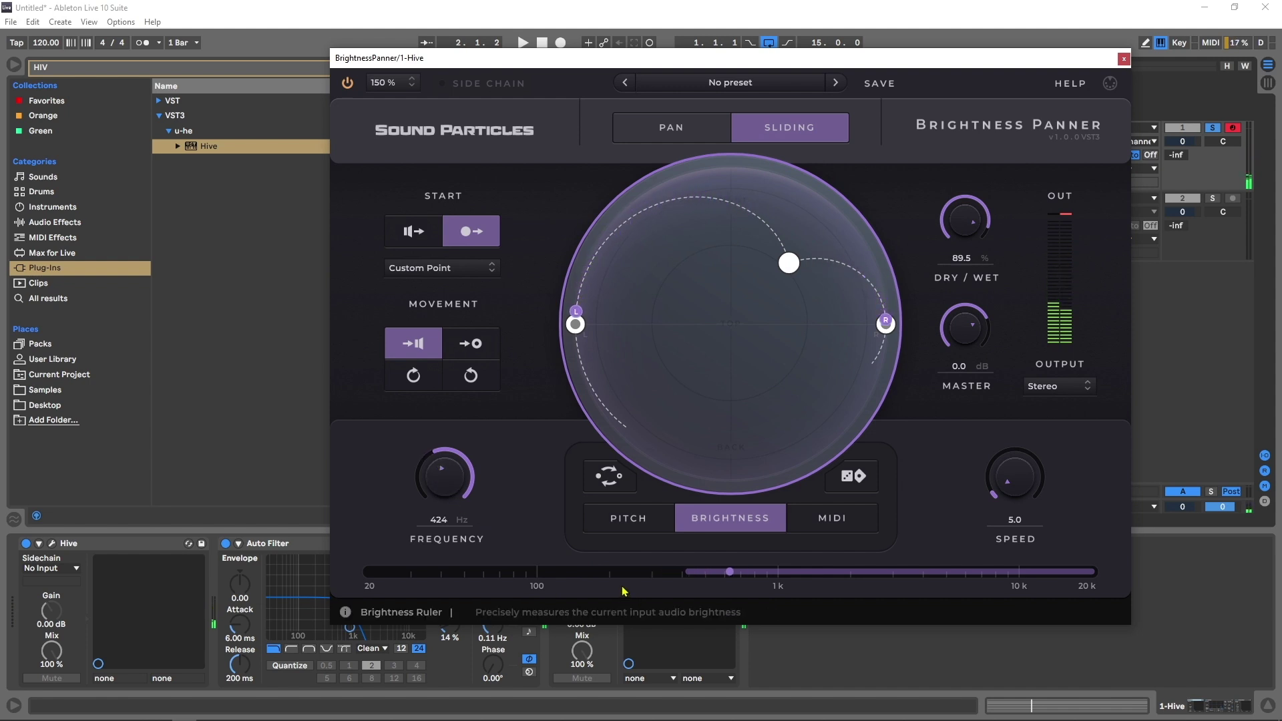
pyautogui.press('space')
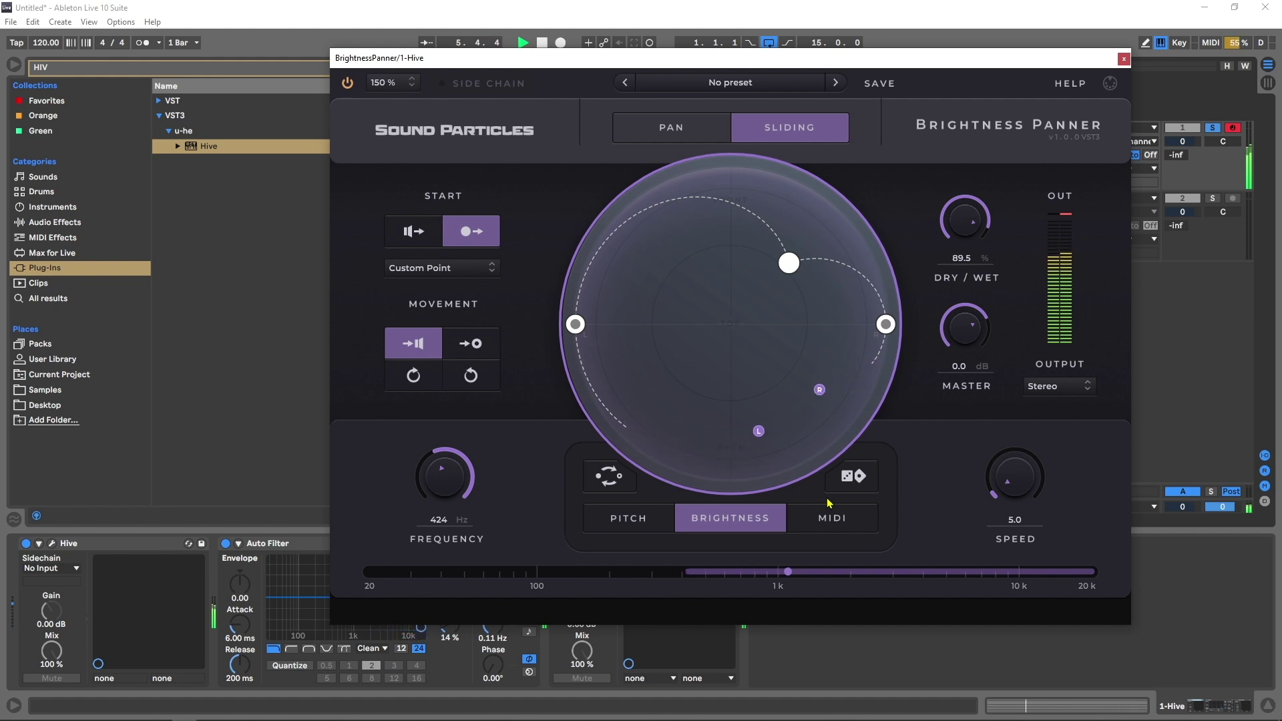
# Step: Raise the Brightness Panner's sliding Speed to 12.9
pyautogui.scroll(4, 1013, 477)
pyautogui.moveTo(1013, 477); pyautogui.dragTo(1011, 468)
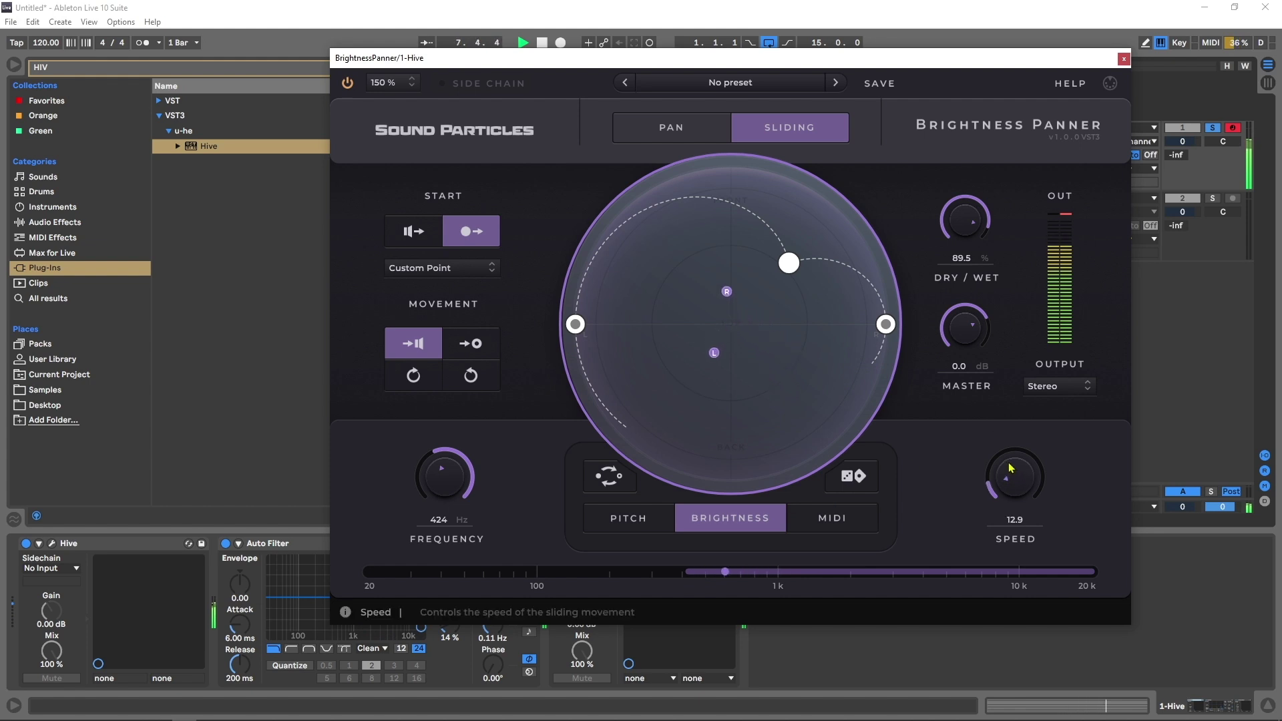
pyautogui.scroll(-5, 459, 476)
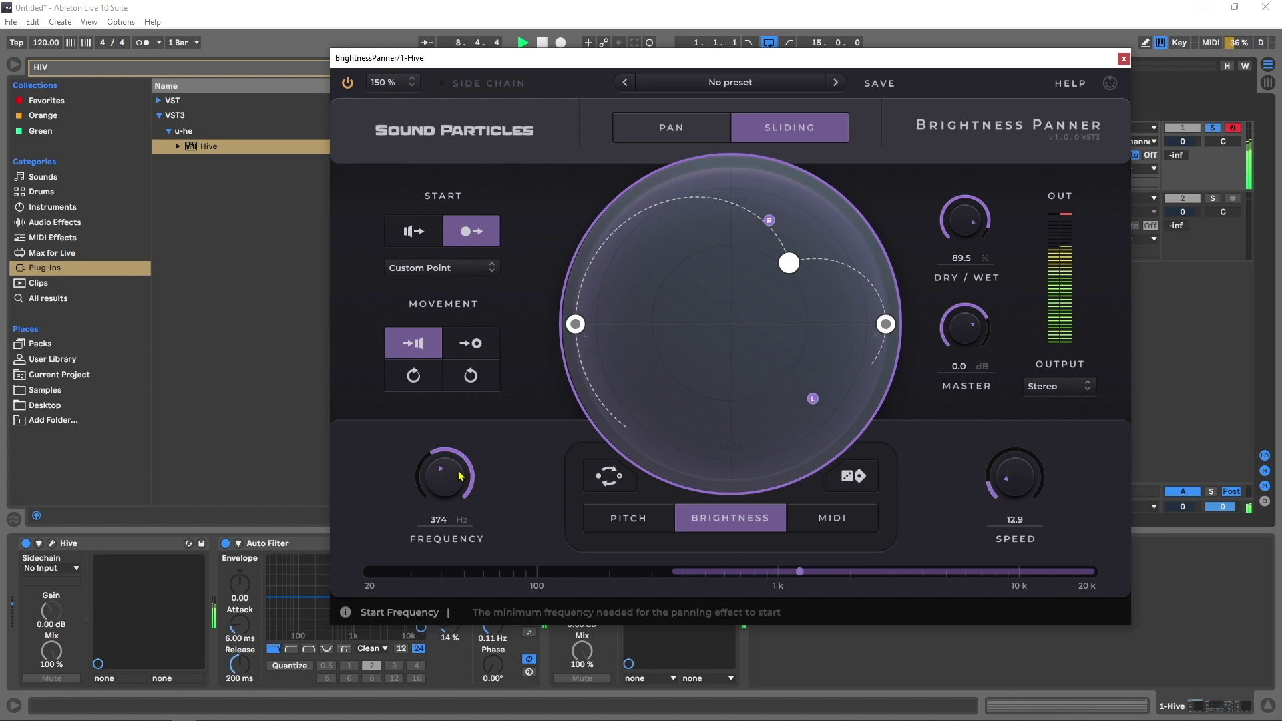
pyautogui.scroll(-5, 460, 475)
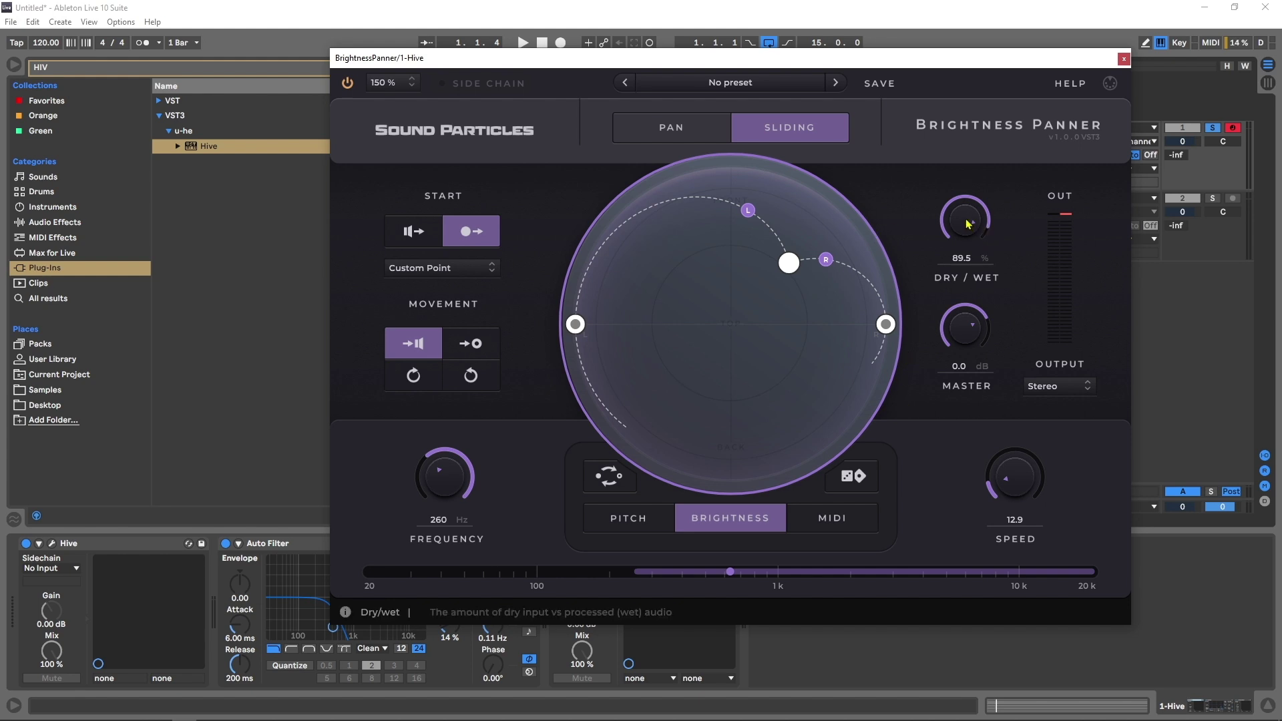
# Step: Turn the panner's Dry/Wet up to 100% and play the Hive pad to audition it
pyautogui.moveTo(968, 224); pyautogui.dragTo(968, 201)
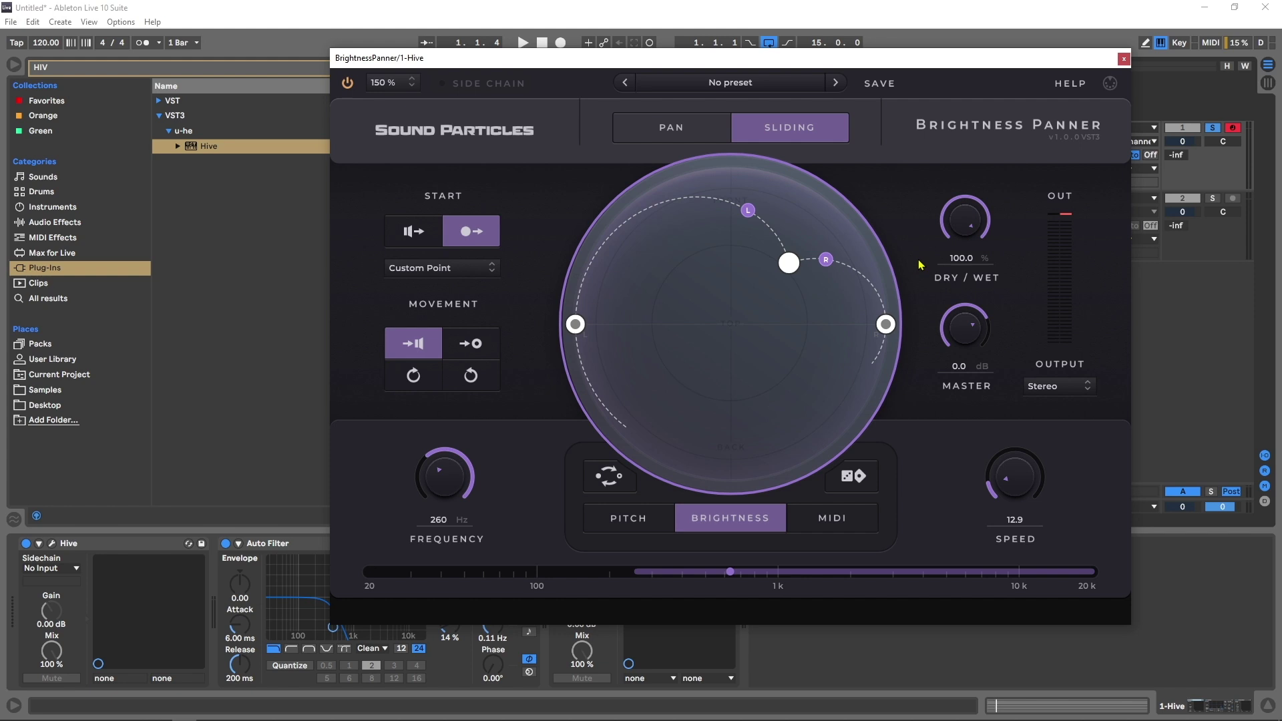
pyautogui.click(545, 48)
pyautogui.press('space')
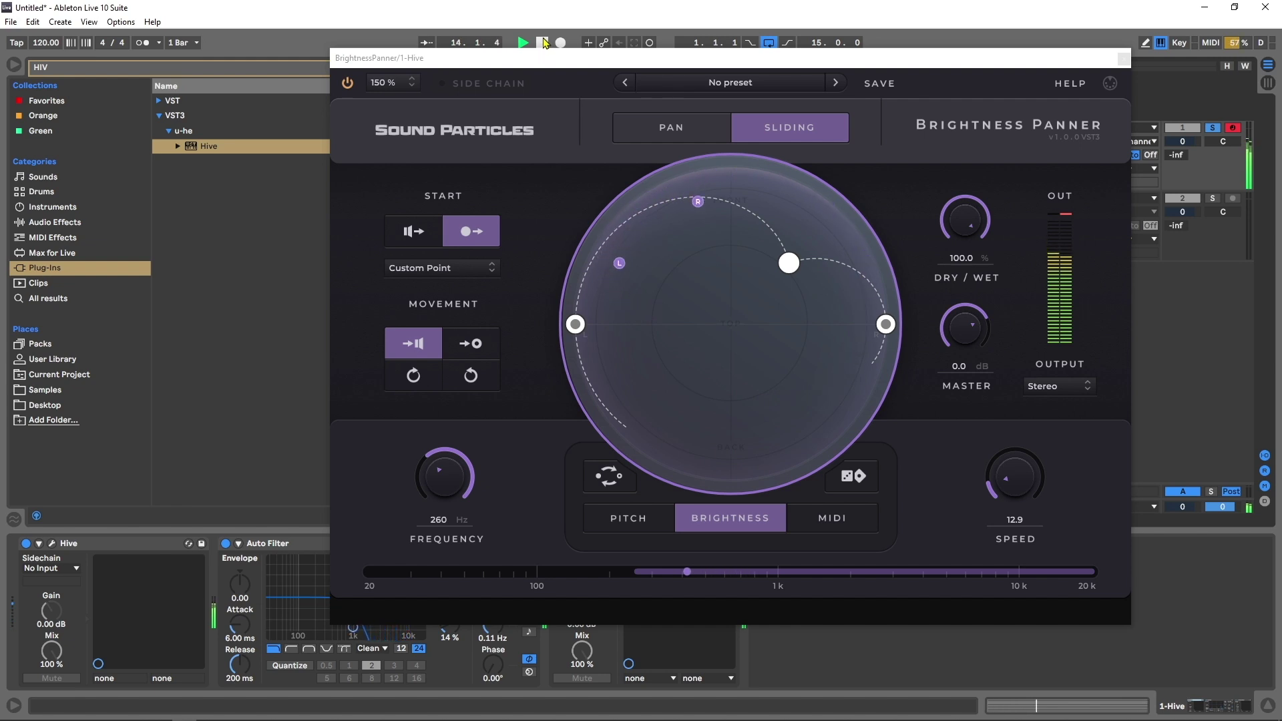
# Step: Stop playback, drag the custom start point toward the circle's centre, and reposition the plugin window
pyautogui.click(544, 43)
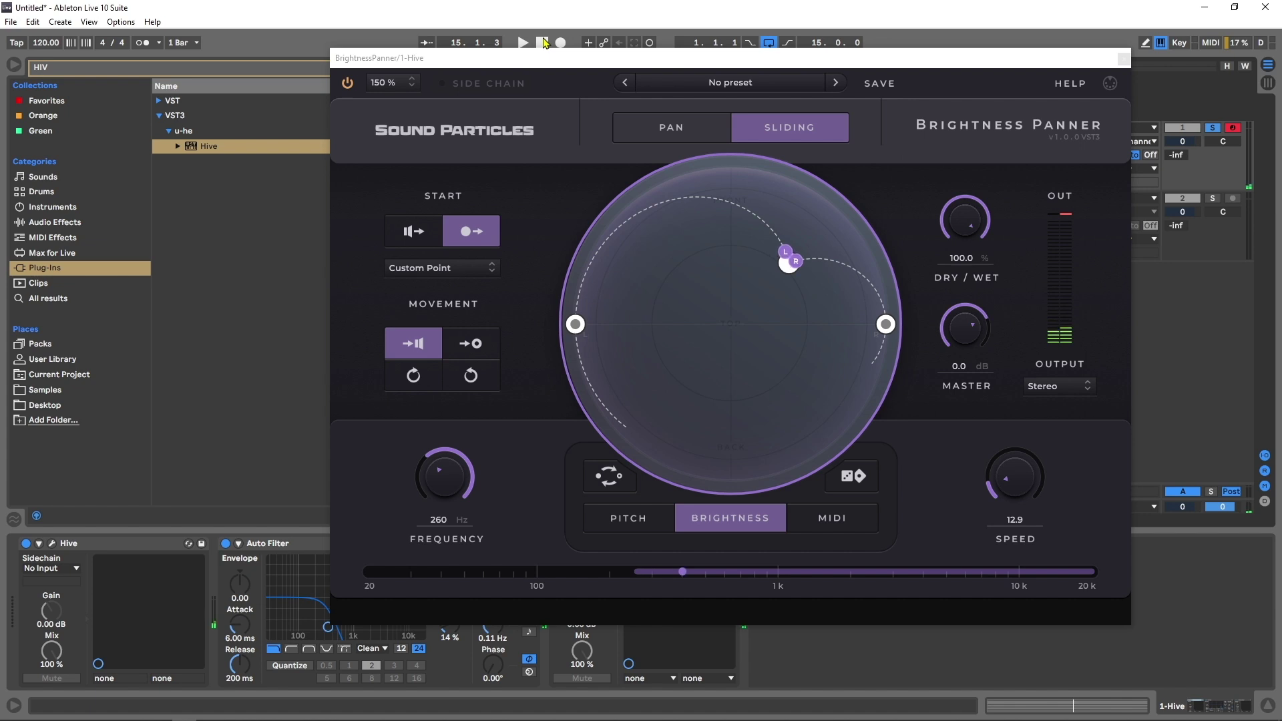
pyautogui.moveTo(782, 261)
pyautogui.moveTo(783, 260); pyautogui.dragTo(717, 335)
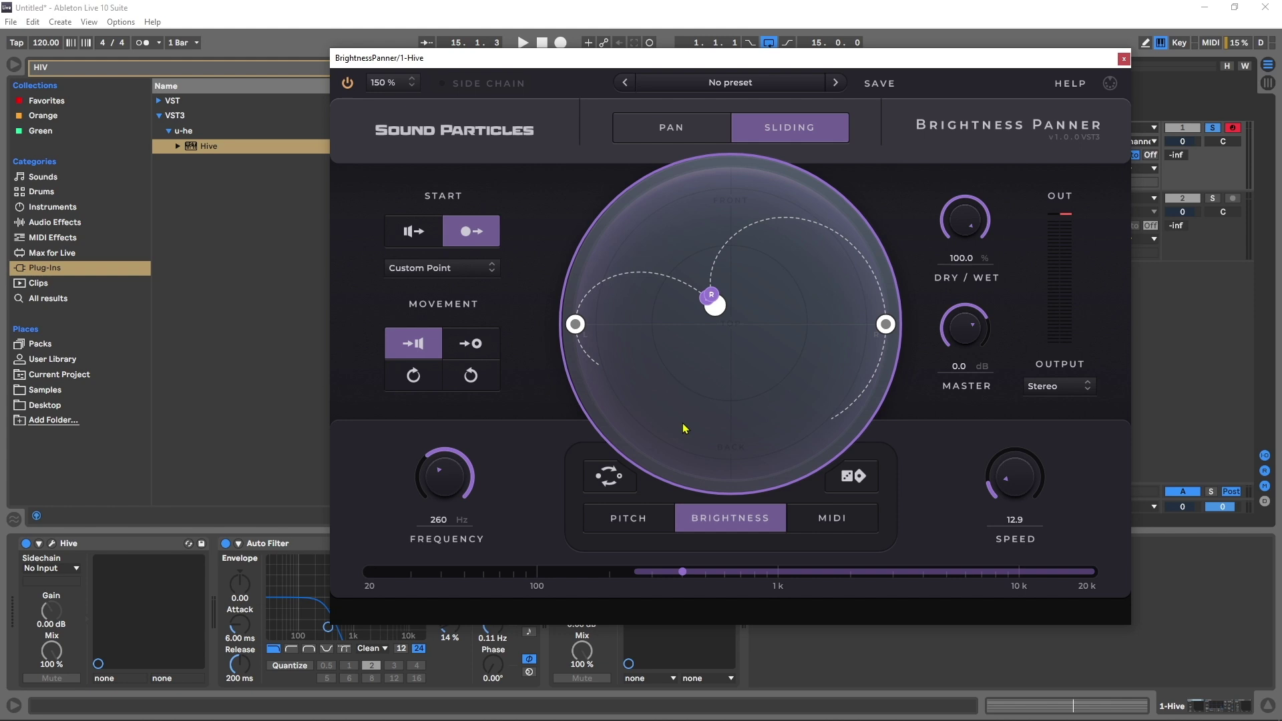
pyautogui.moveTo(697, 66); pyautogui.dragTo(598, 98)
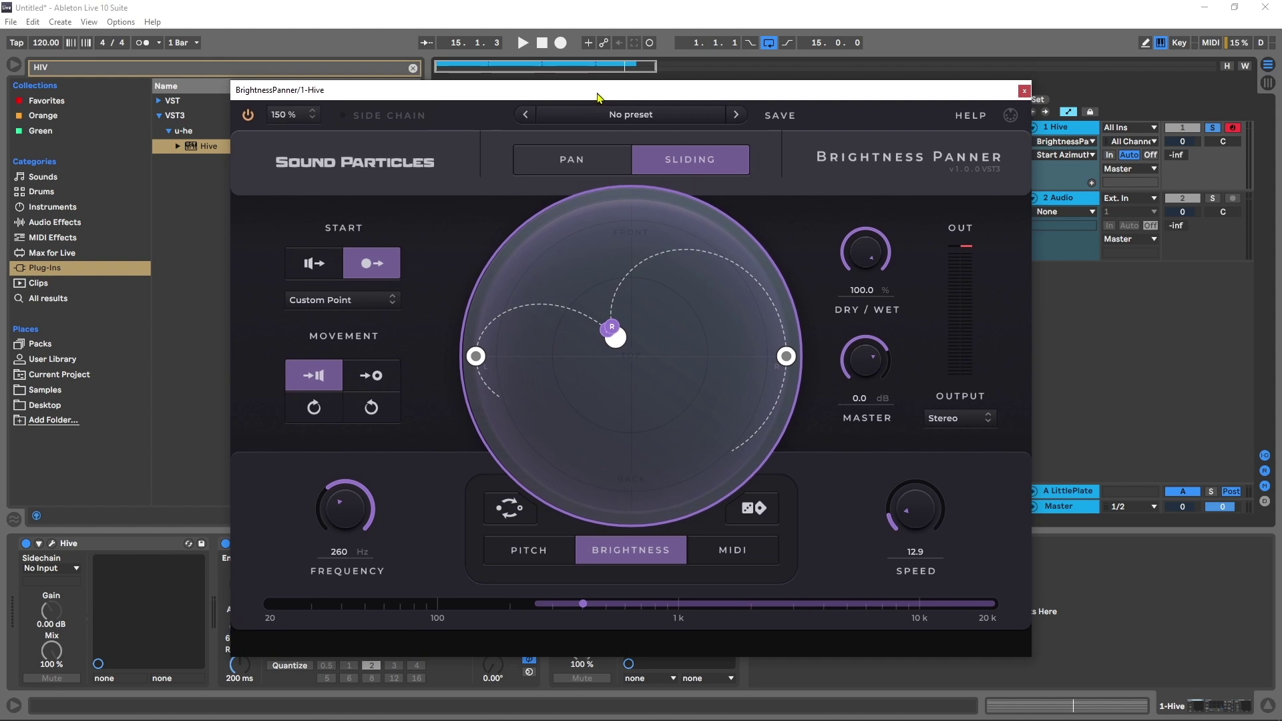